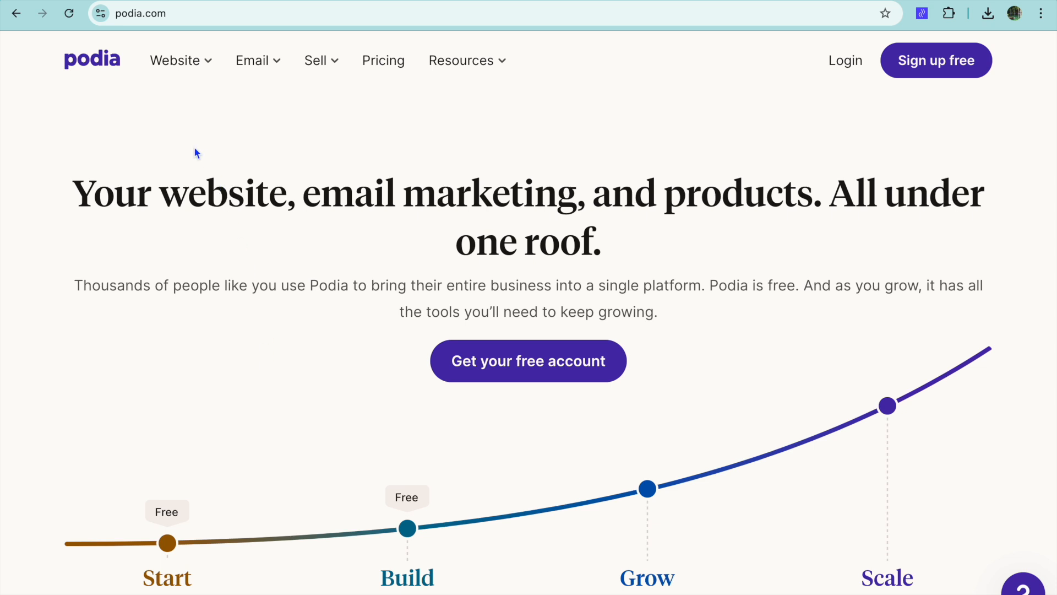
# - Start signing up for a free account from the Podia homepage
pyautogui.click(196, 67)
pyautogui.moveTo(332, 73)
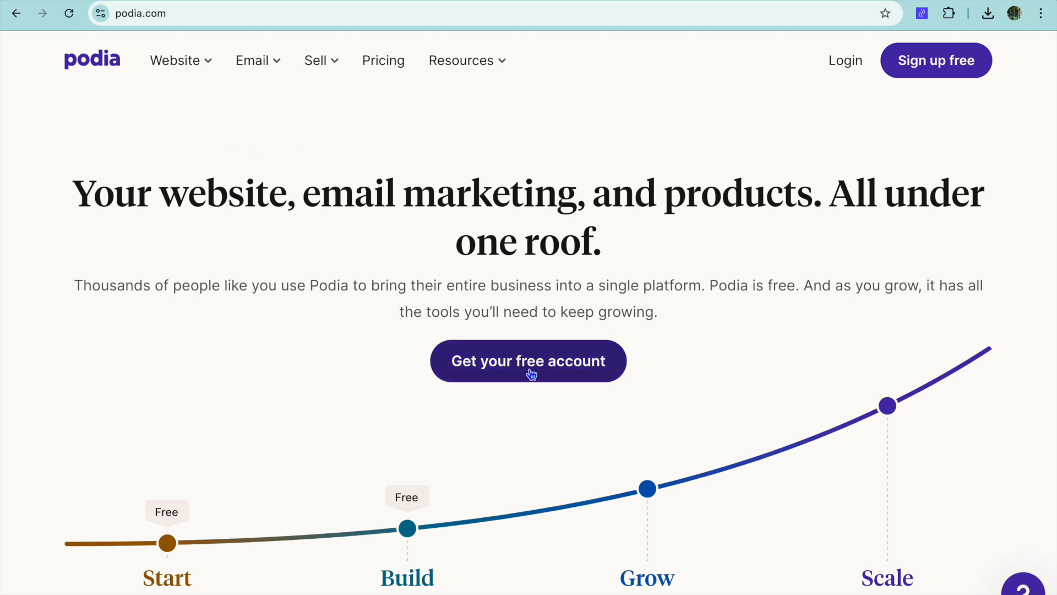
pyautogui.click(925, 72)
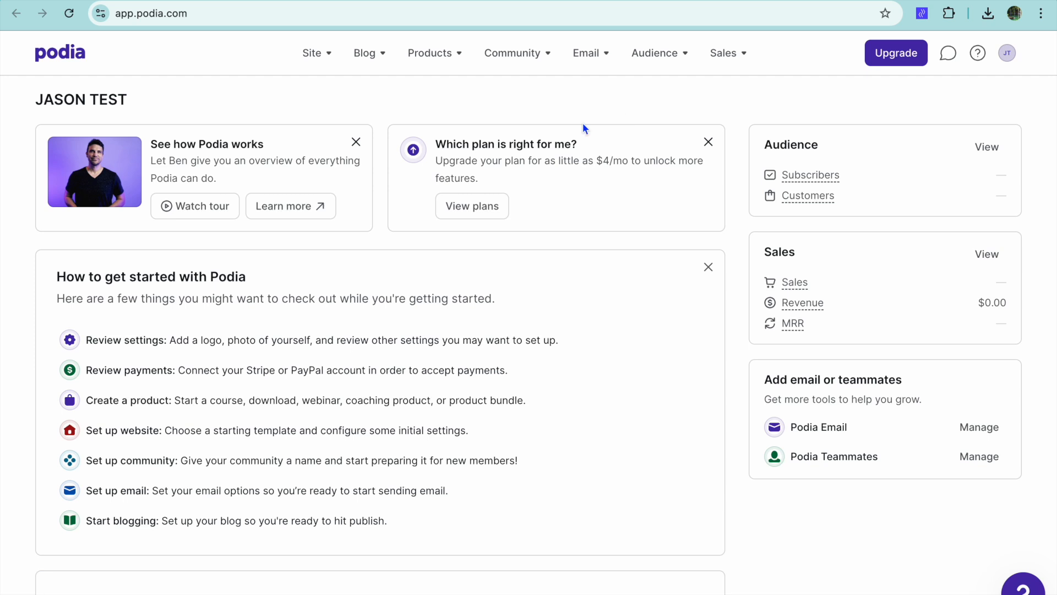
# - Set up the blog and start a new blog post
pyautogui.click(380, 58)
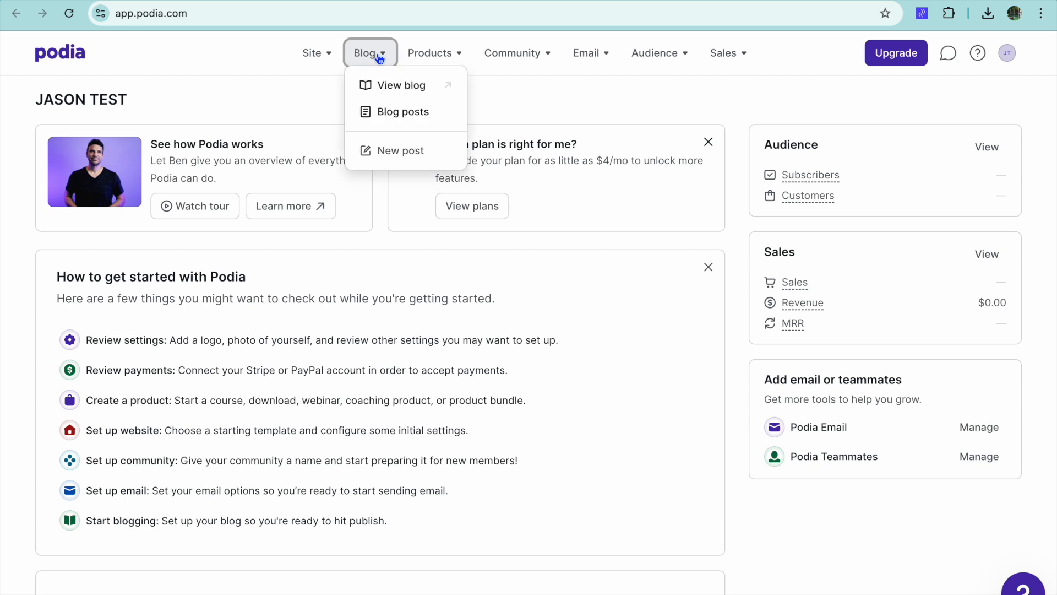
pyautogui.click(412, 154)
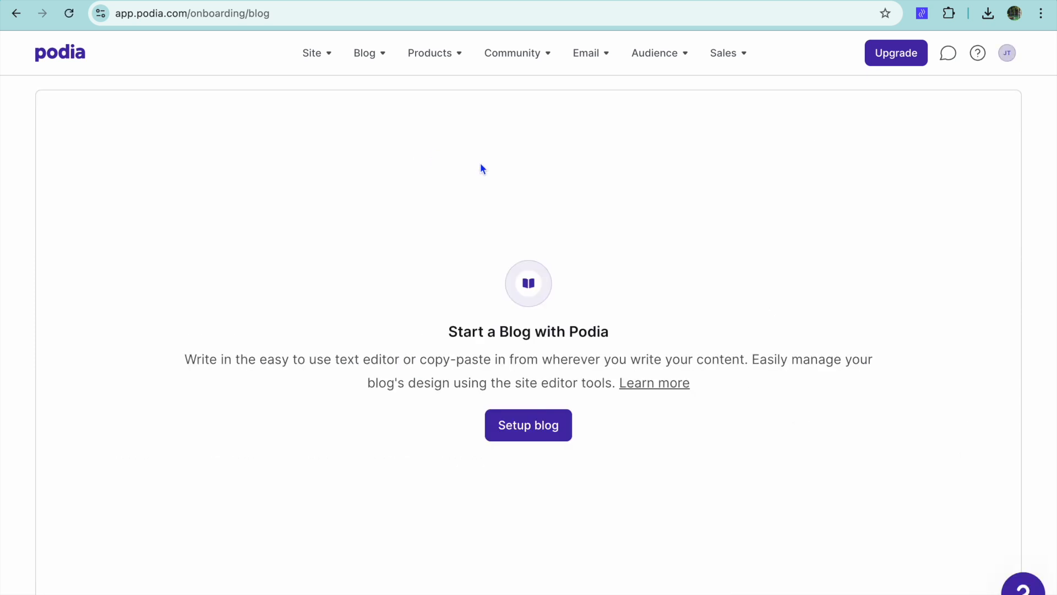
pyautogui.click(540, 427)
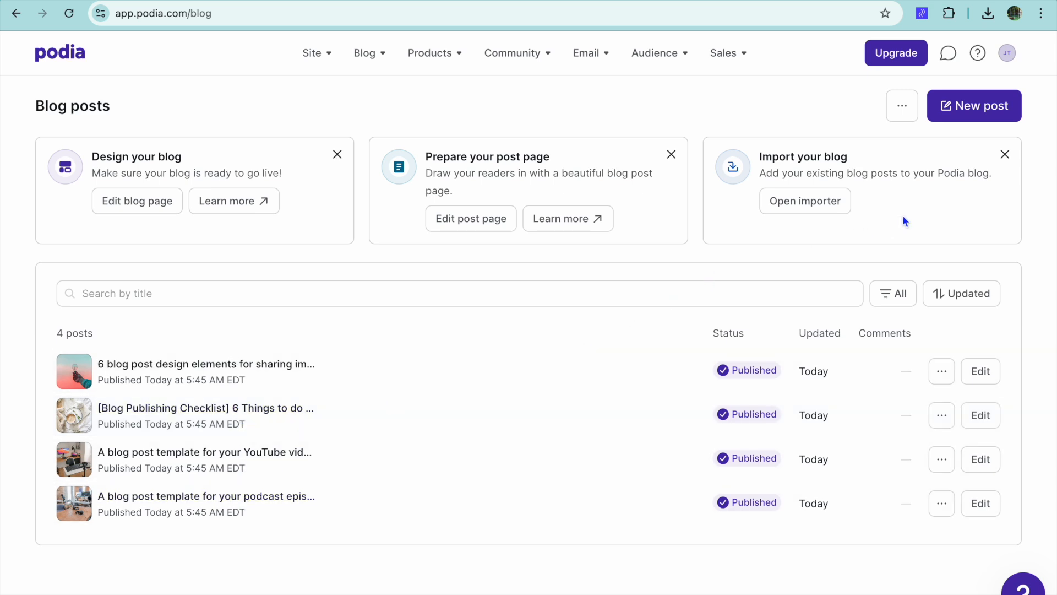
pyautogui.click(961, 113)
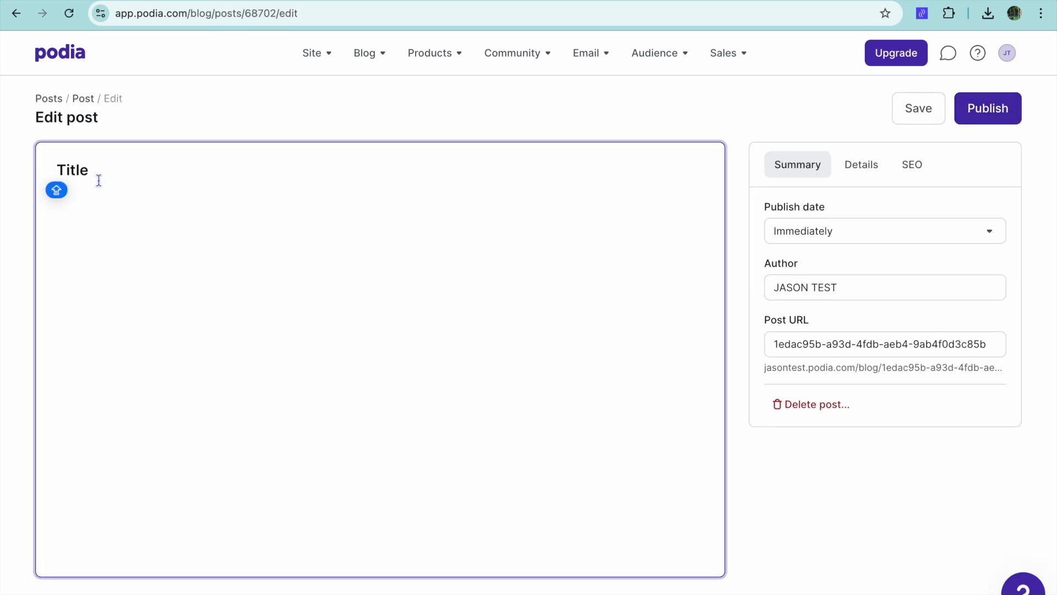
# - Replace the placeholder title of the new blog post with "TEST POST"
pyautogui.click(133, 188)
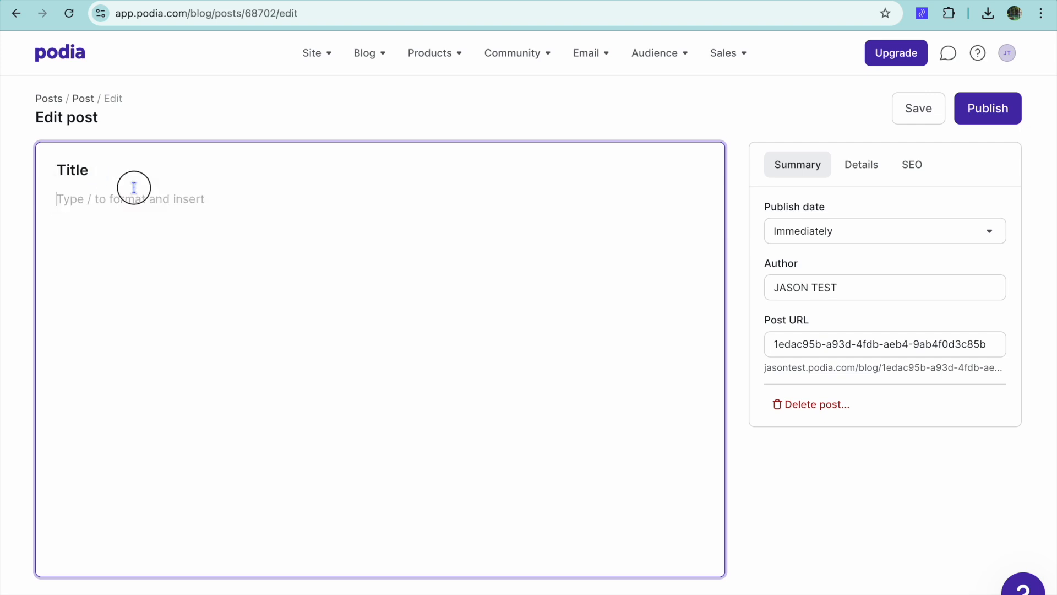
pyautogui.click(107, 168)
pyautogui.moveTo(108, 168); pyautogui.dragTo(47, 165)
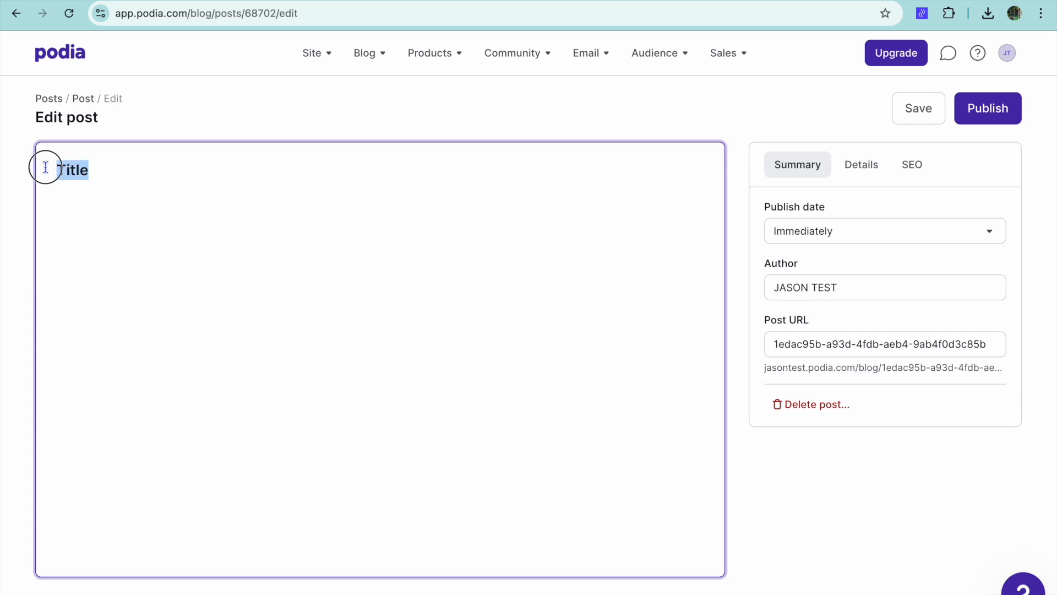
pyautogui.write('T')
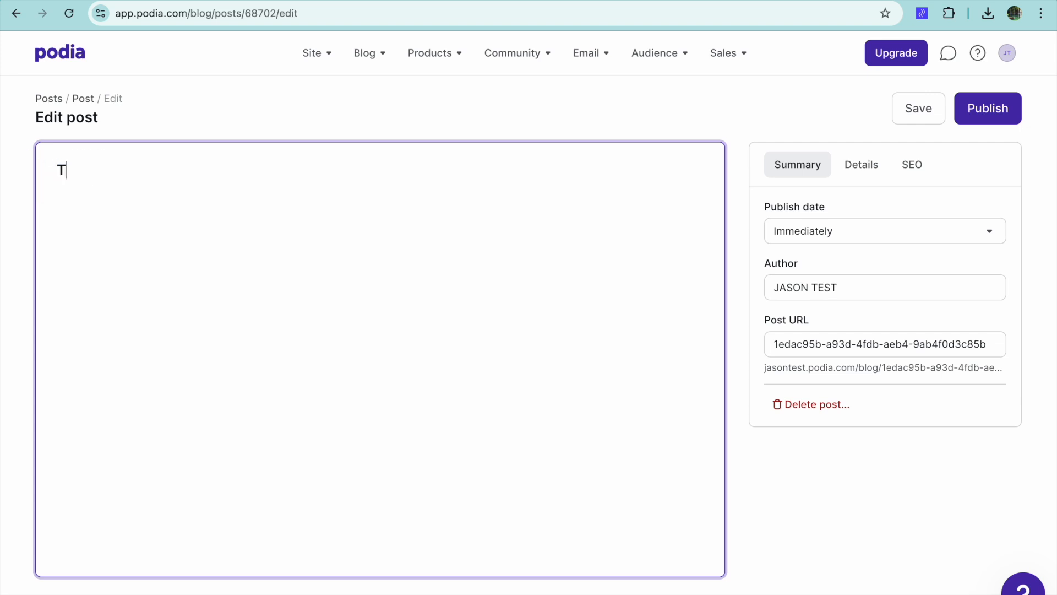
pyautogui.write('EST POST')
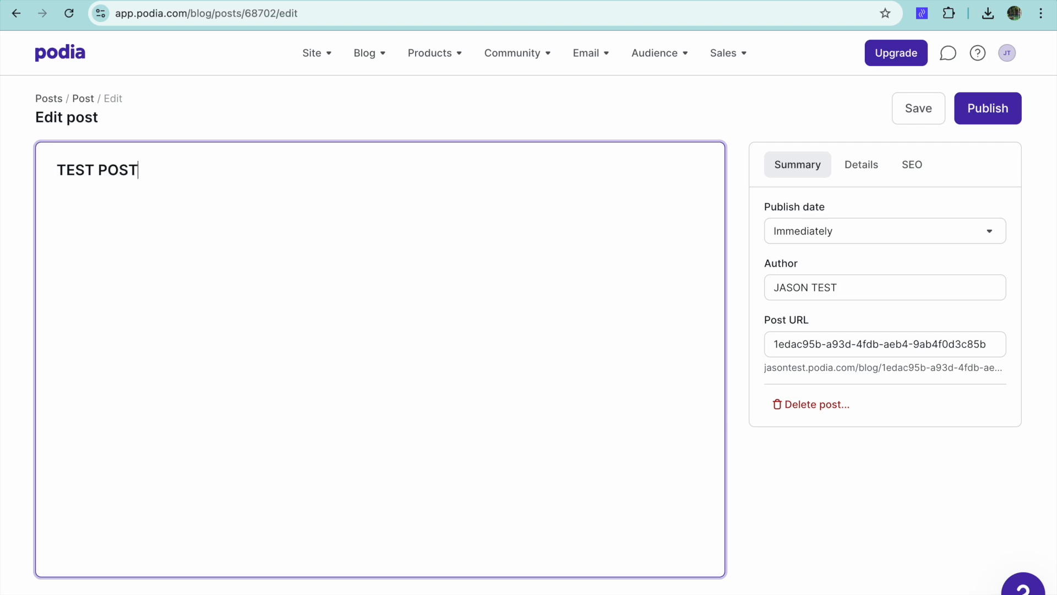
# - Publish the post immediately with an empty body and skip sharing it or emailing subscribers
pyautogui.click(75, 211)
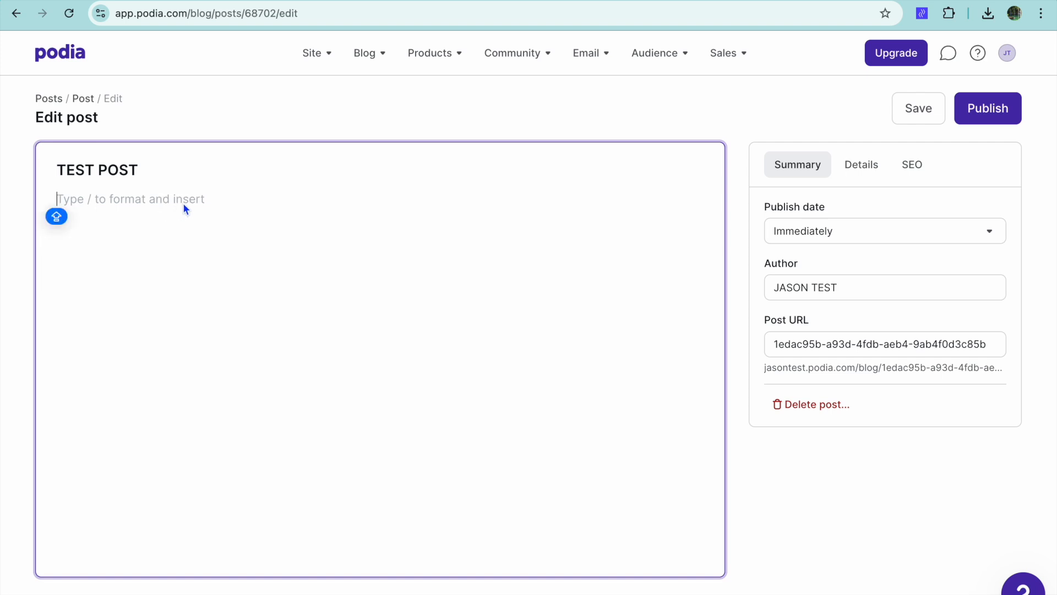
pyautogui.click(983, 121)
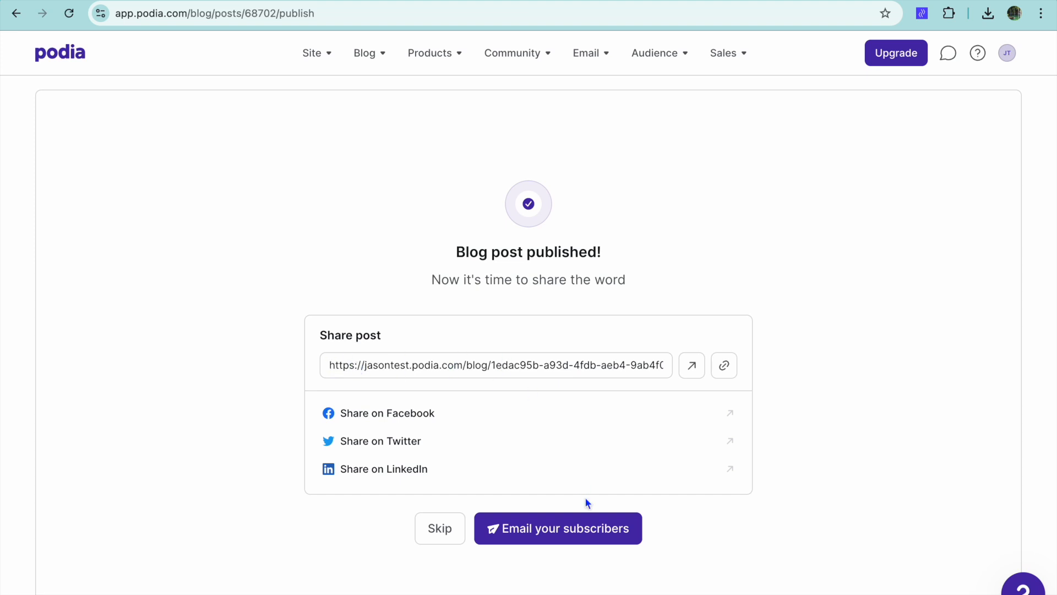
pyautogui.click(446, 544)
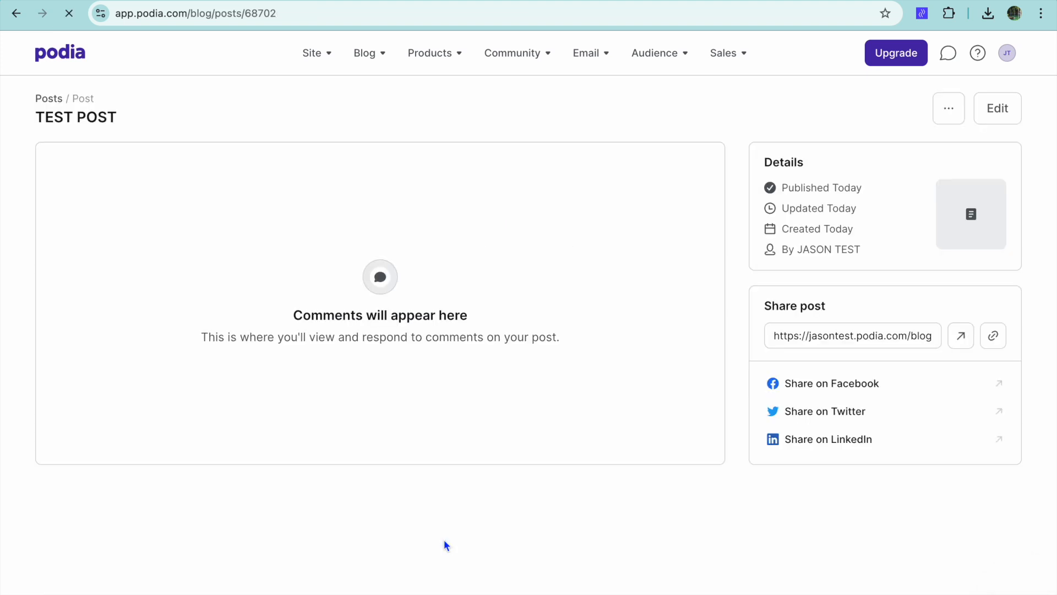
# - Set up the site for editing with the Full website template, the preselected colors and English as its language
pyautogui.click(325, 57)
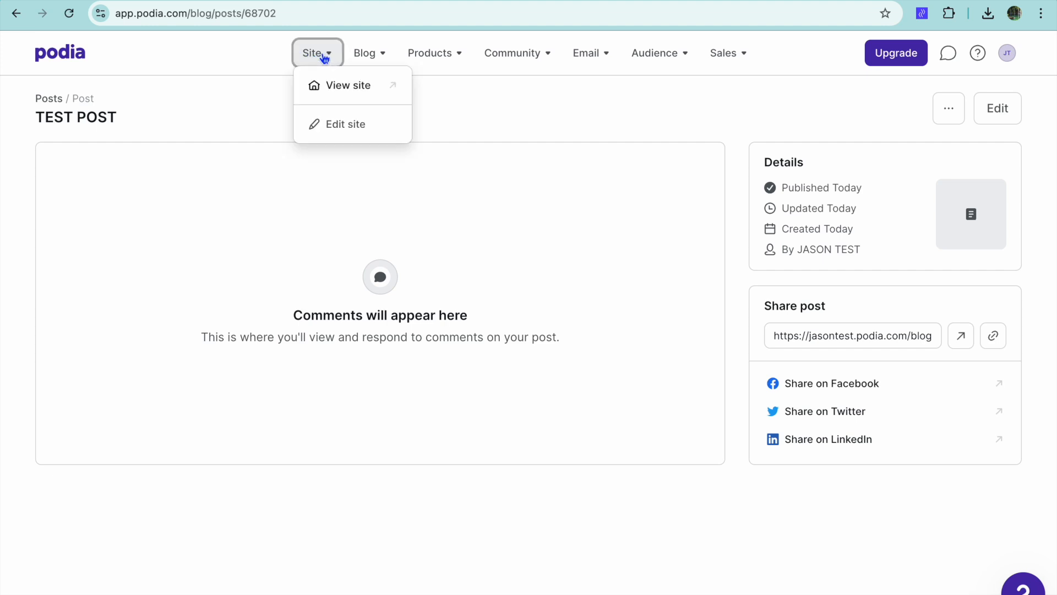
pyautogui.click(333, 132)
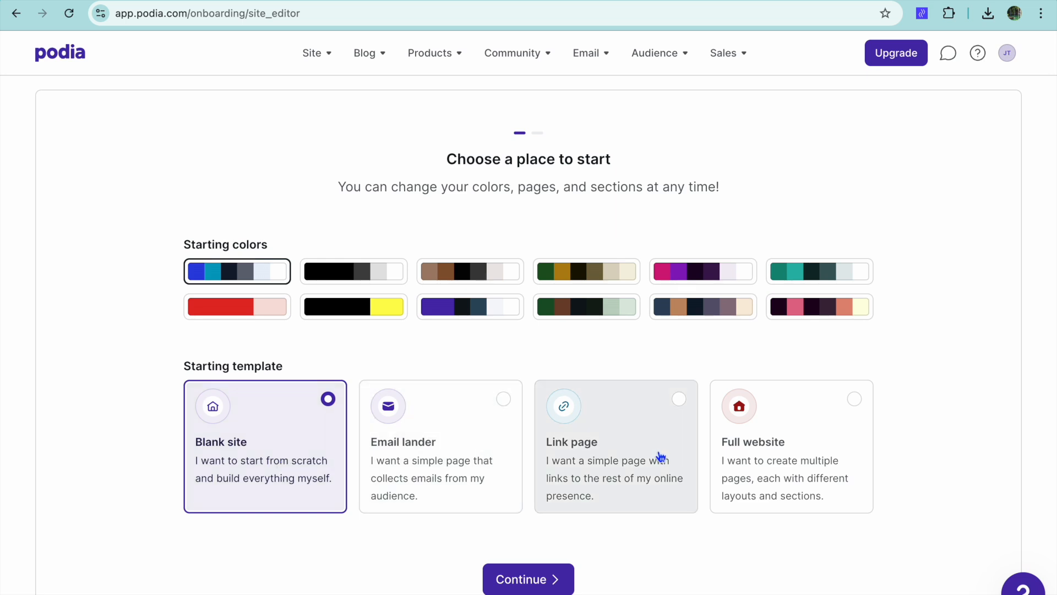
pyautogui.click(838, 421)
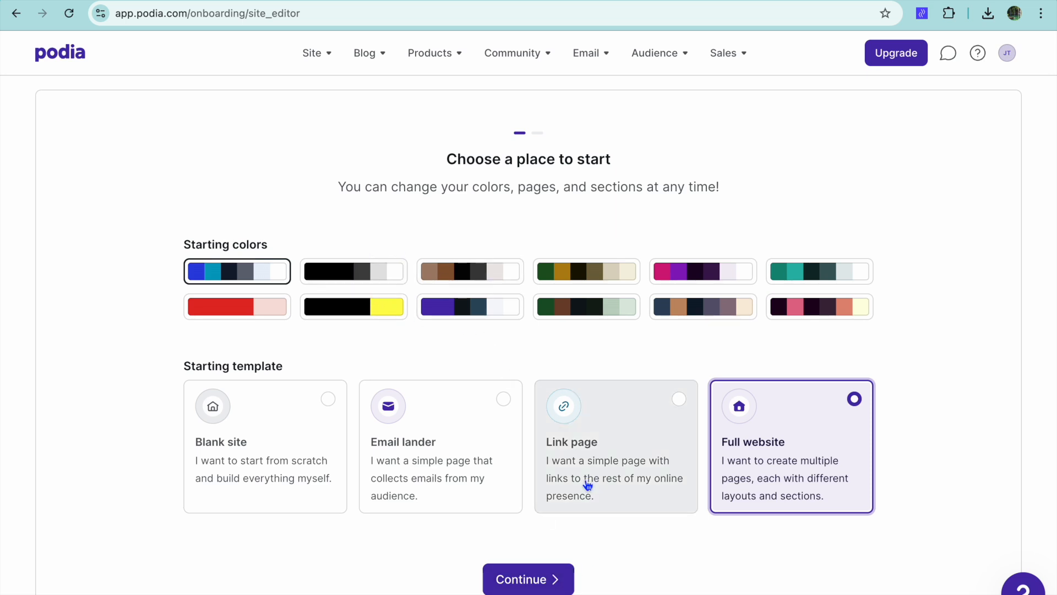
pyautogui.click(526, 577)
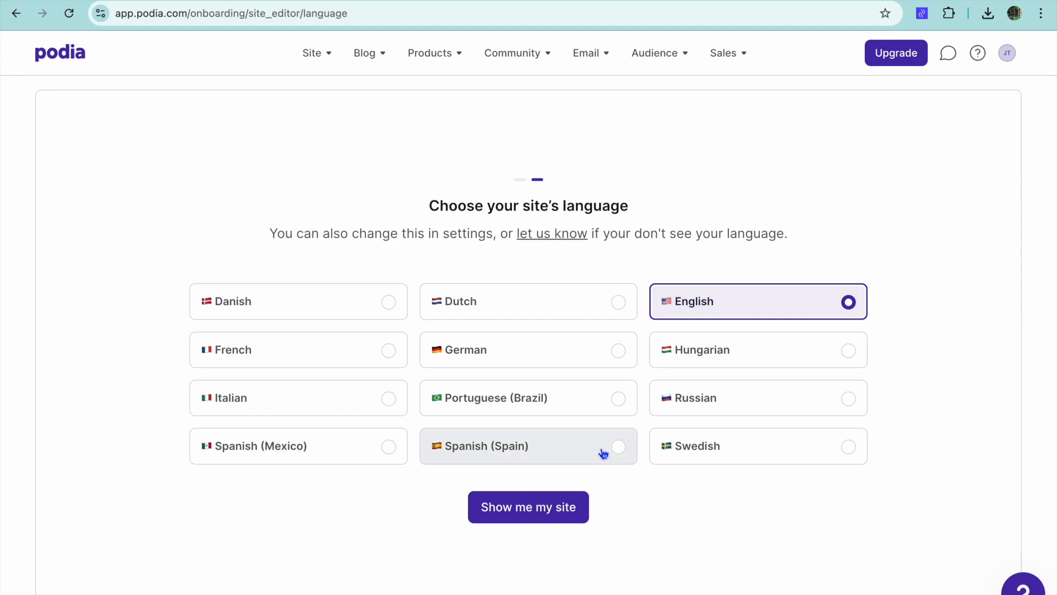
pyautogui.click(553, 512)
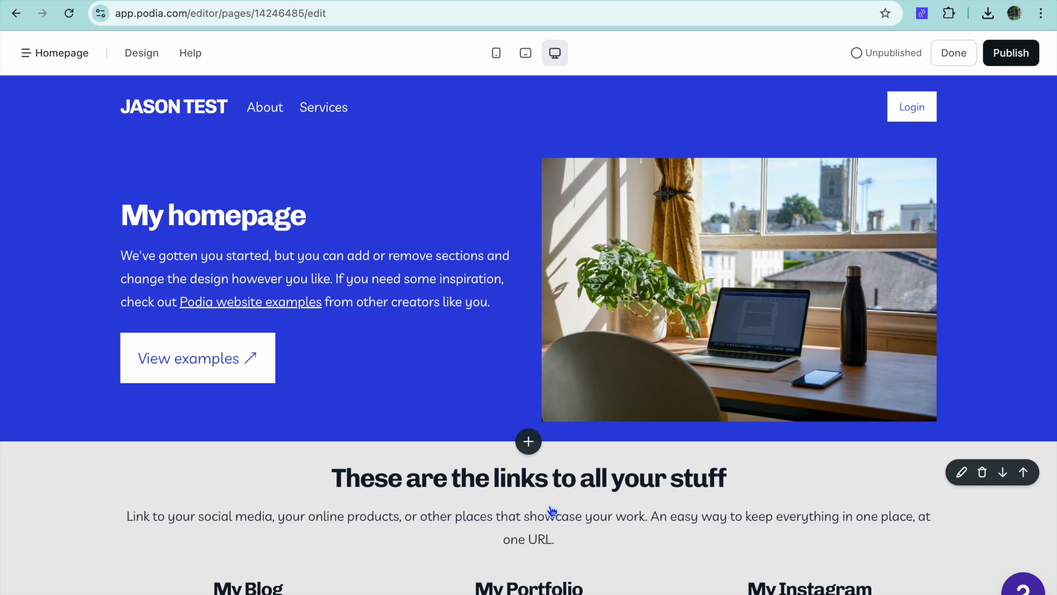
# - Look over the homepage, then open its "My homepage" section for editing and examine the image and title settings
pyautogui.scroll(-10, 552, 511)
pyautogui.scroll(1, 553, 511)
pyautogui.scroll(9, 553, 511)
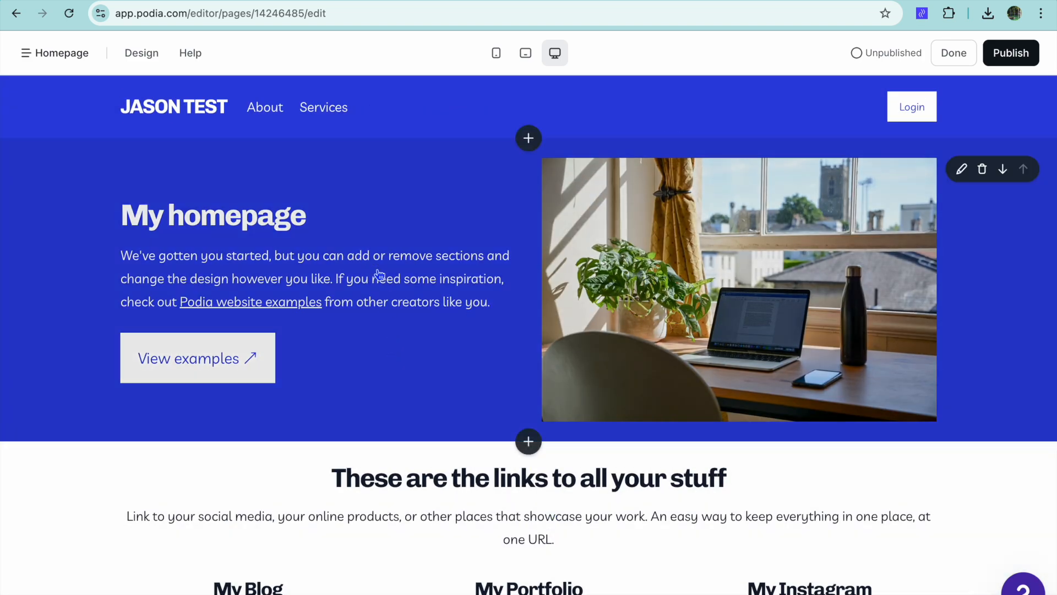
pyautogui.click(379, 272)
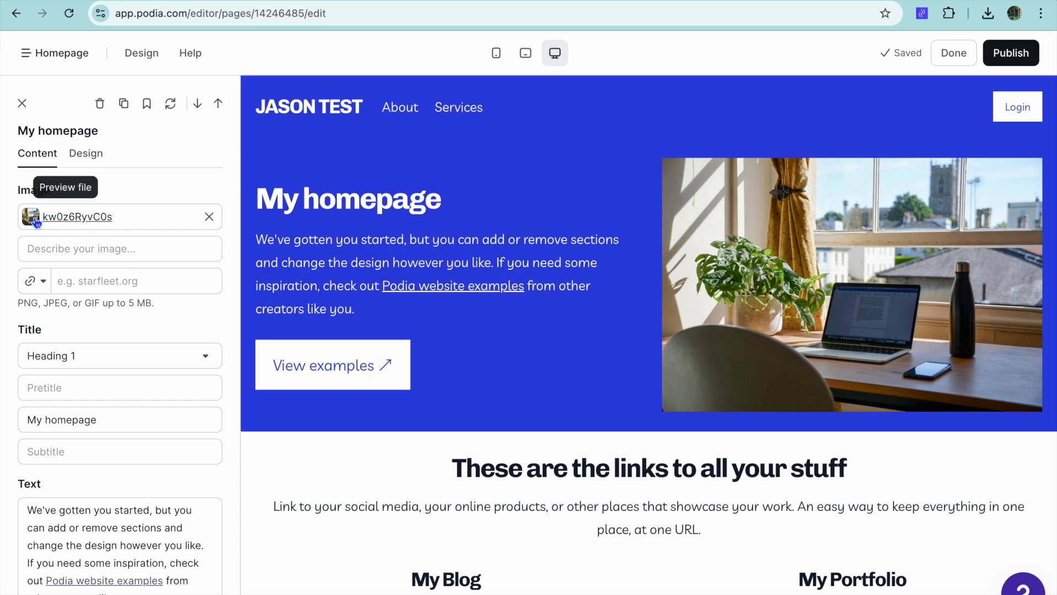
pyautogui.click(86, 282)
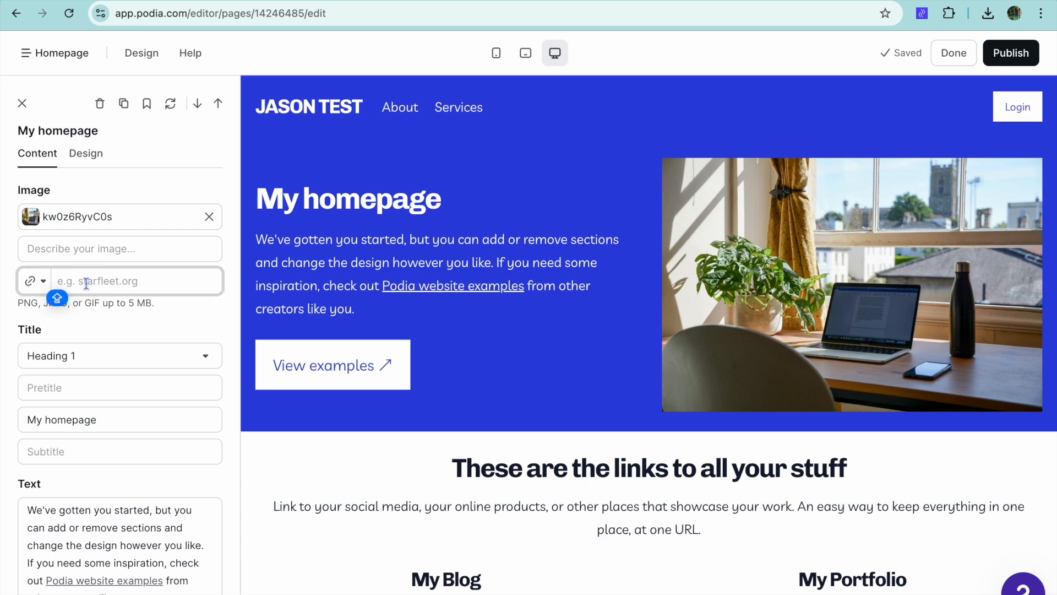
pyautogui.scroll(-2, 87, 284)
pyautogui.scroll(-2, 86, 283)
pyautogui.press('capslock')
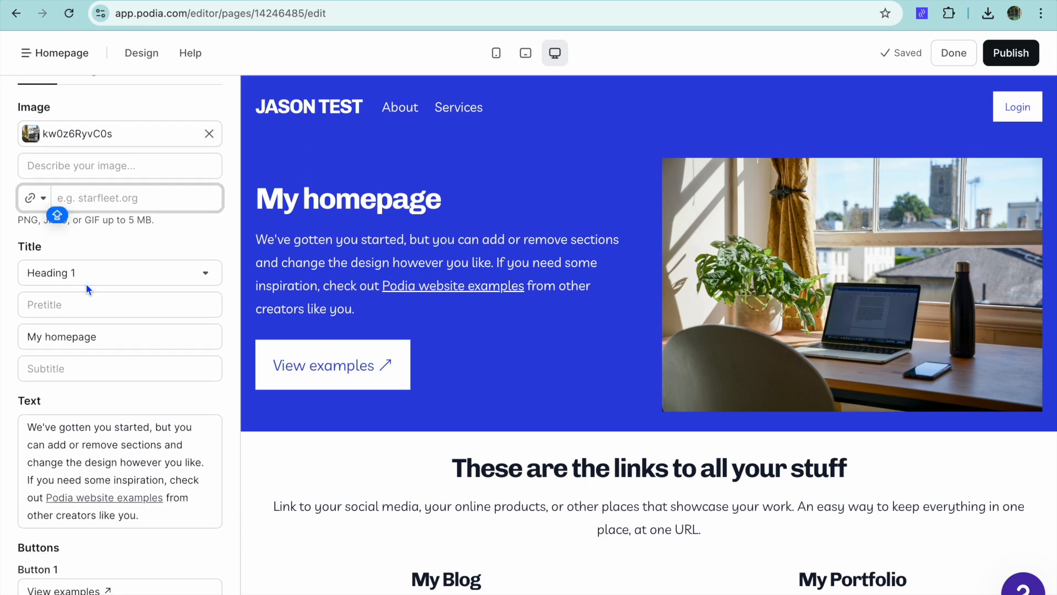
pyautogui.scroll(-7, 86, 283)
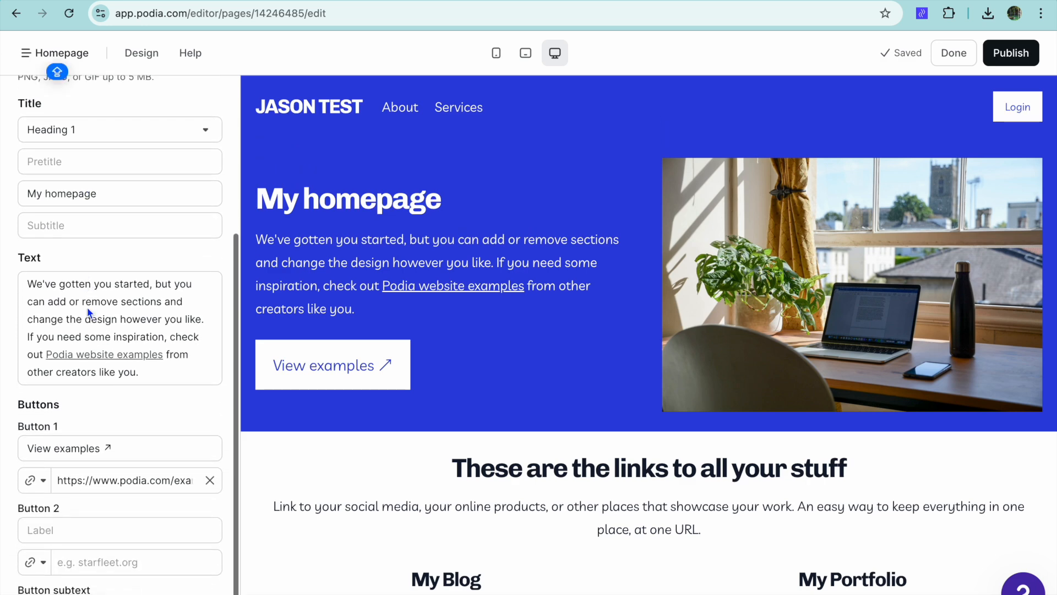
# - Examine the "My homepage" section's text and its first button's label and link, and close the section settings
pyautogui.click(87, 322)
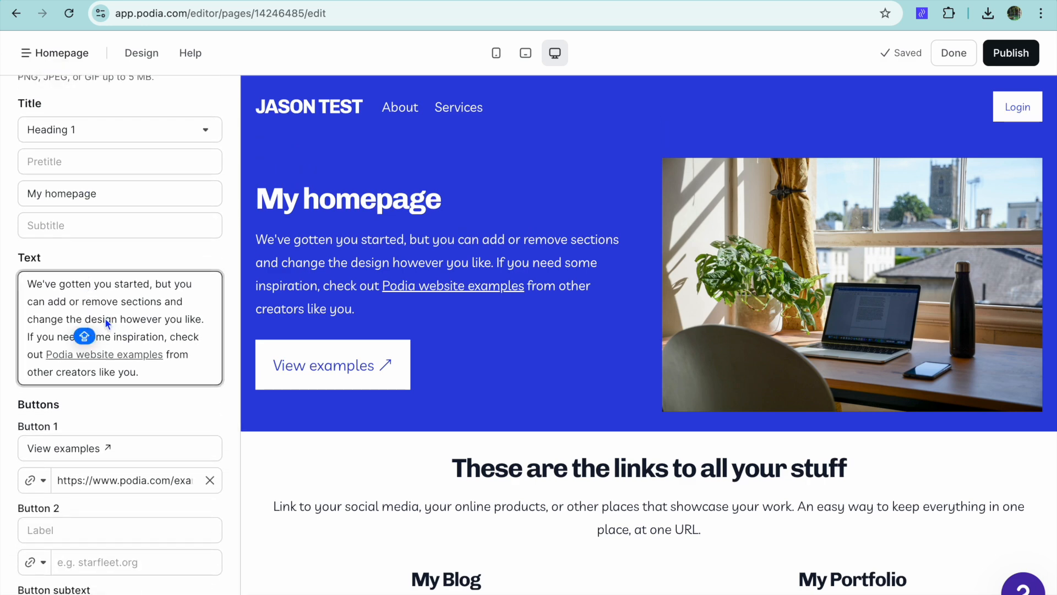
pyautogui.moveTo(26, 283); pyautogui.dragTo(124, 346)
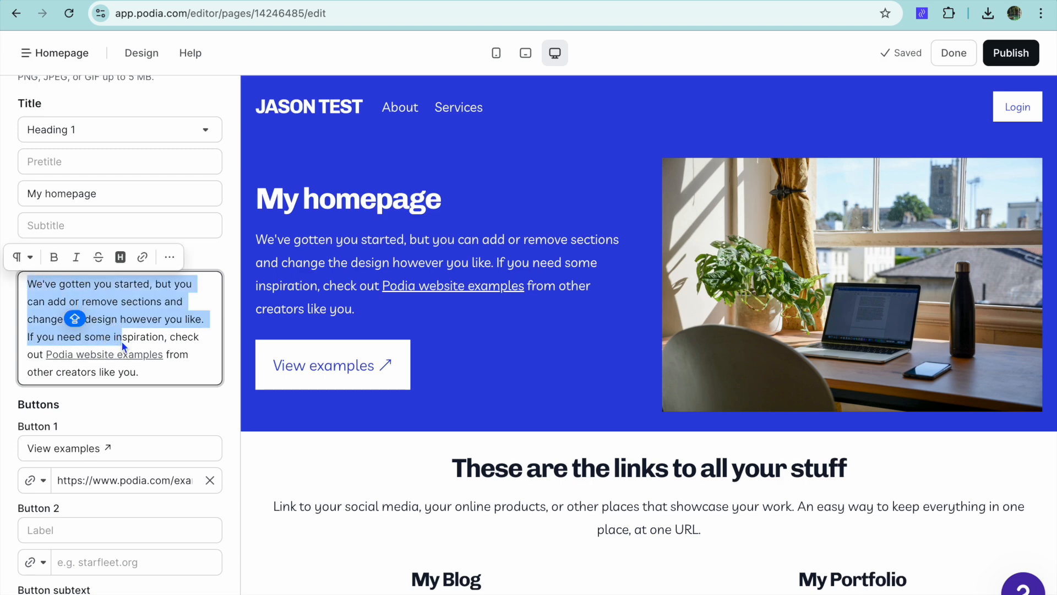
pyautogui.scroll(-1, 124, 346)
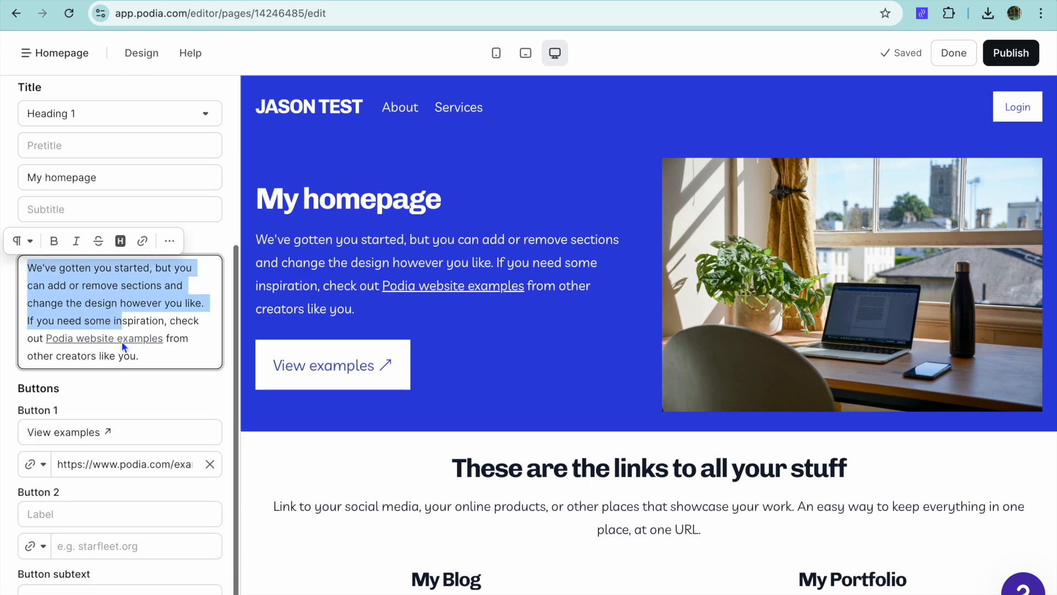
pyautogui.click(165, 403)
pyautogui.click(74, 438)
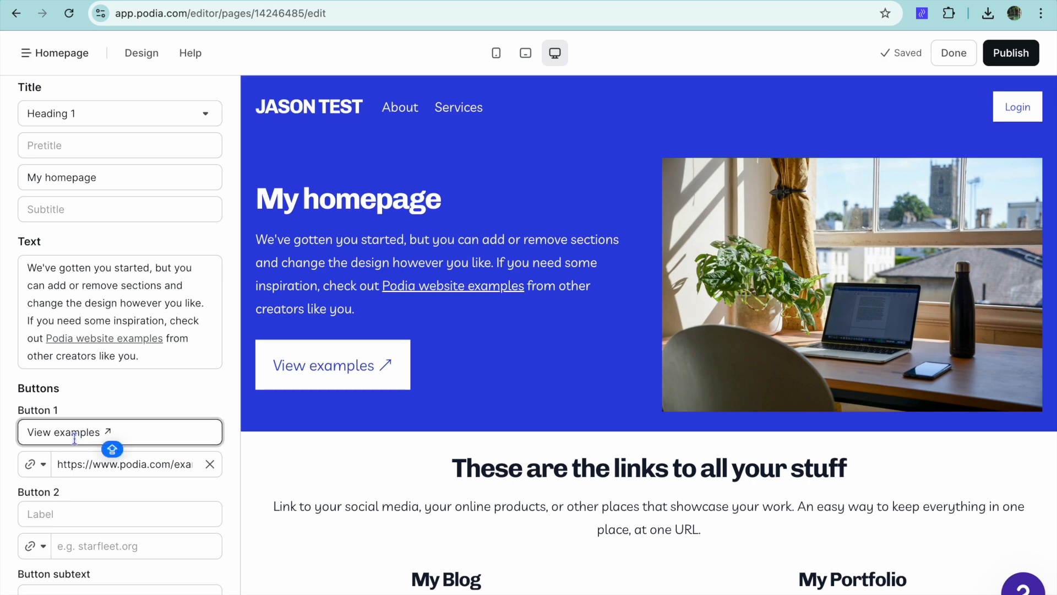
pyautogui.click(136, 465)
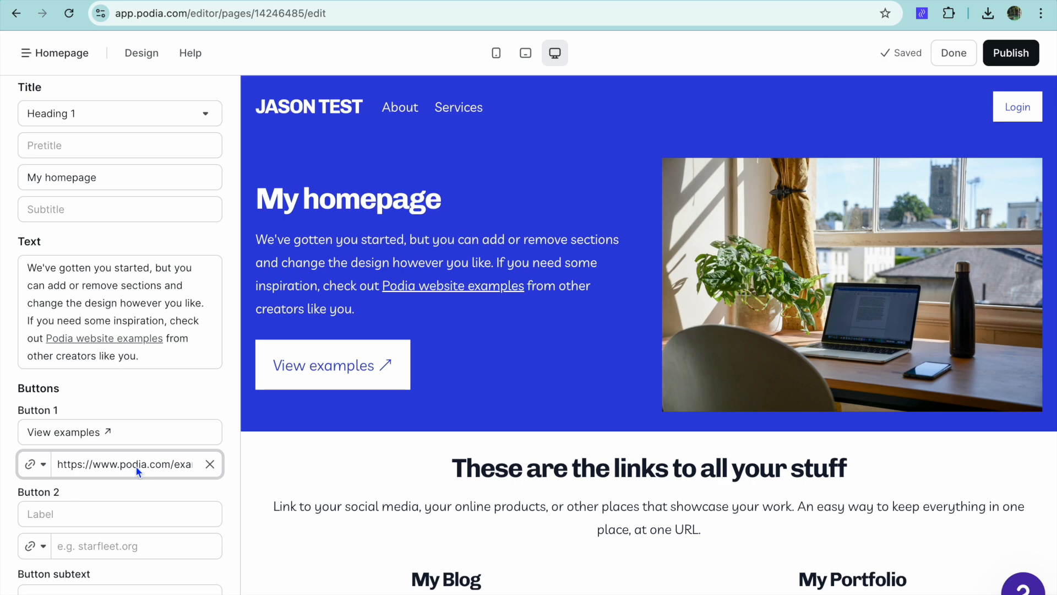
pyautogui.scroll(5, 137, 469)
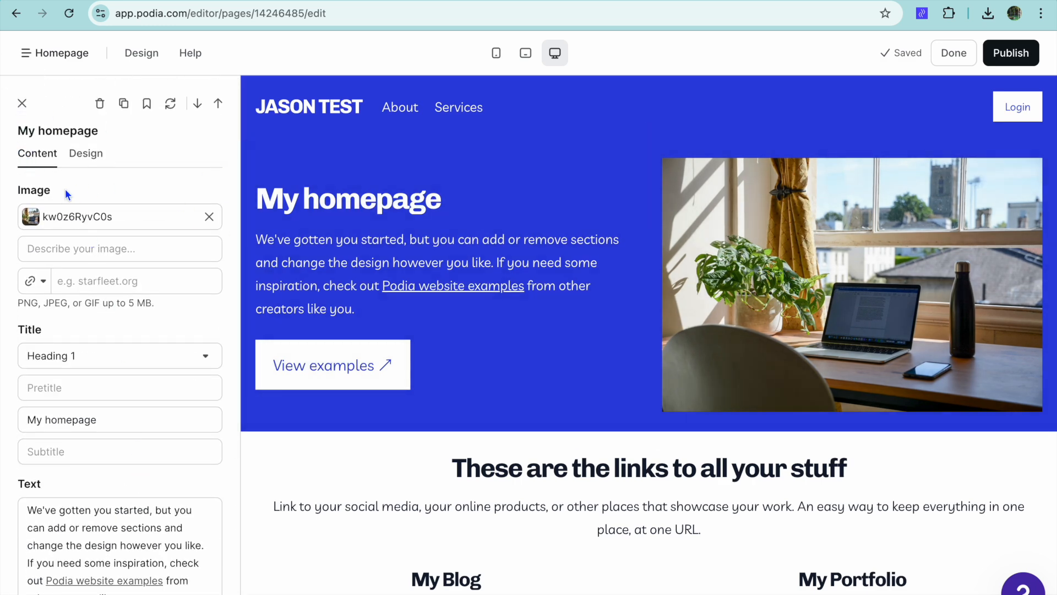
pyautogui.click(22, 103)
# - Open the Blog post page in the site editor, insert an Email form section above the comments and review its settings
pyautogui.click(75, 57)
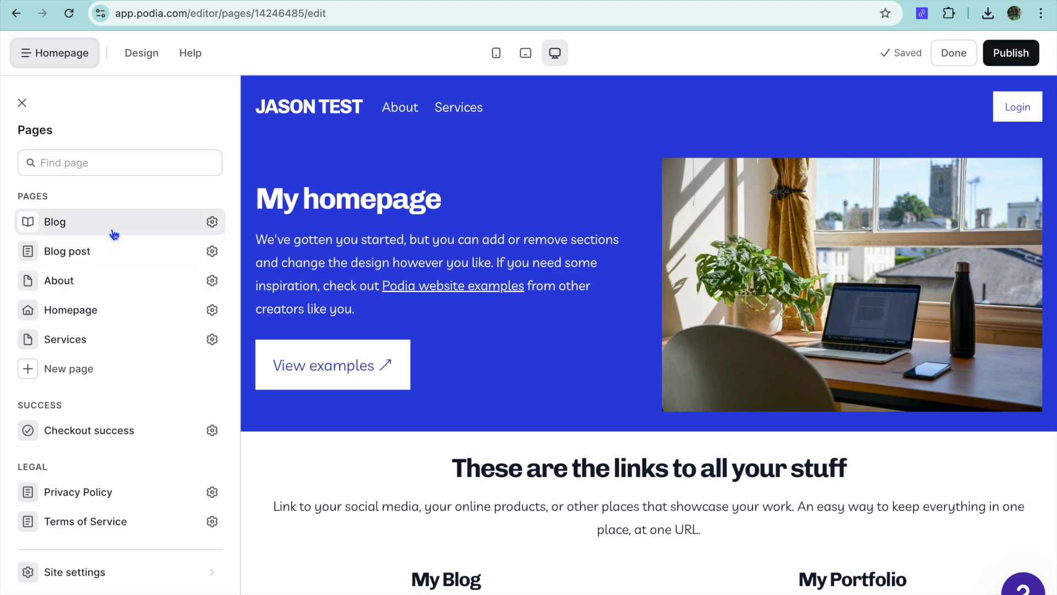
pyautogui.click(107, 259)
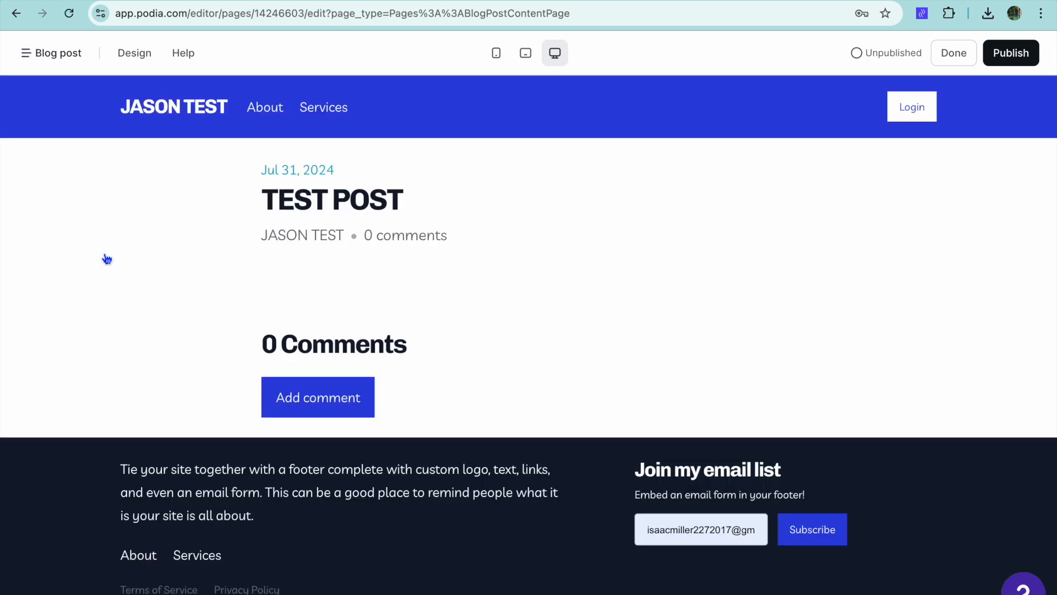
pyautogui.moveTo(116, 241)
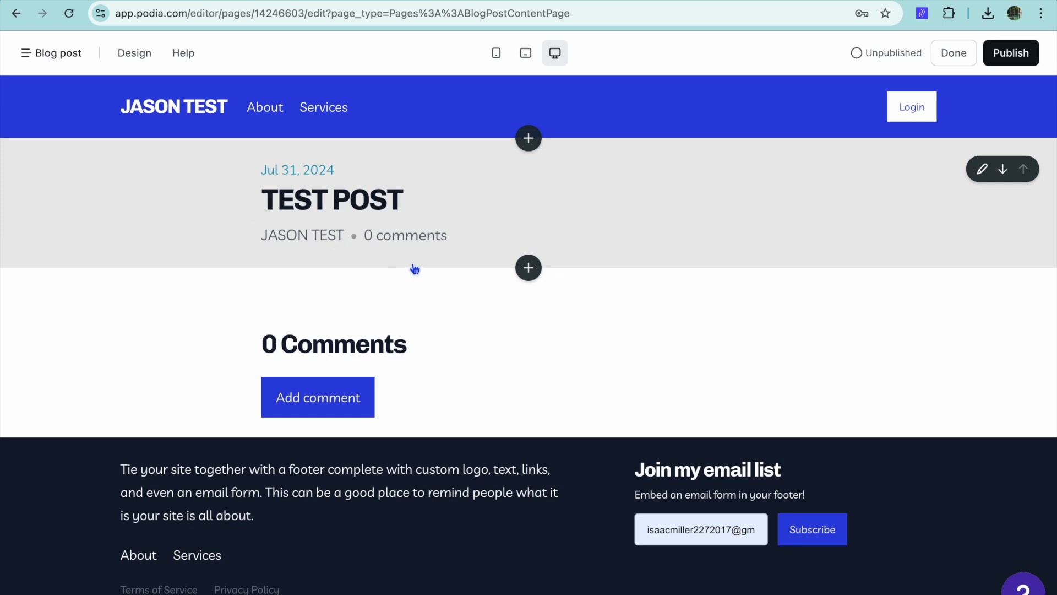
pyautogui.click(528, 307)
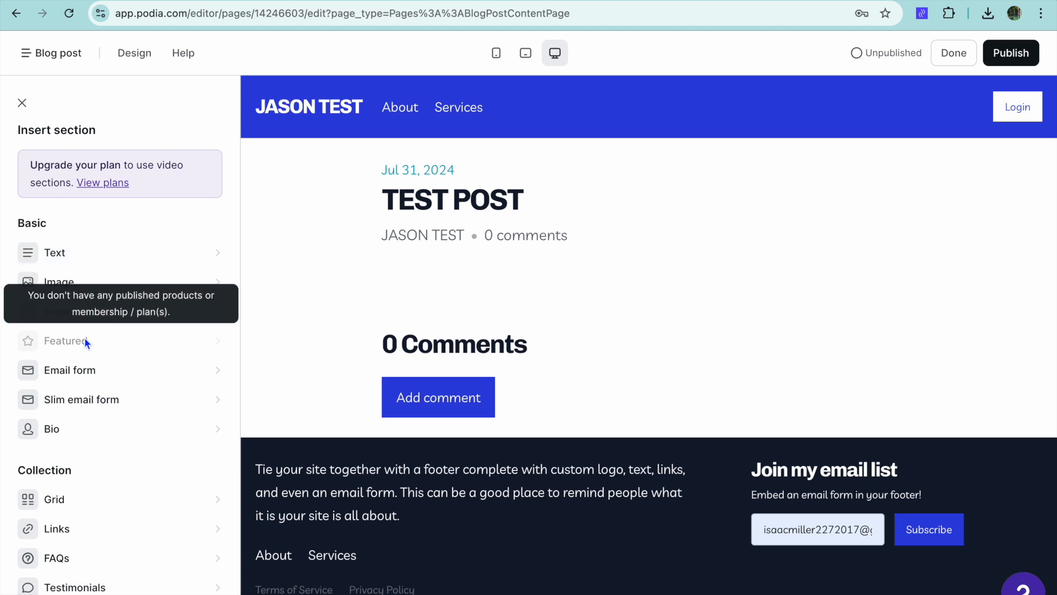
pyautogui.click(110, 374)
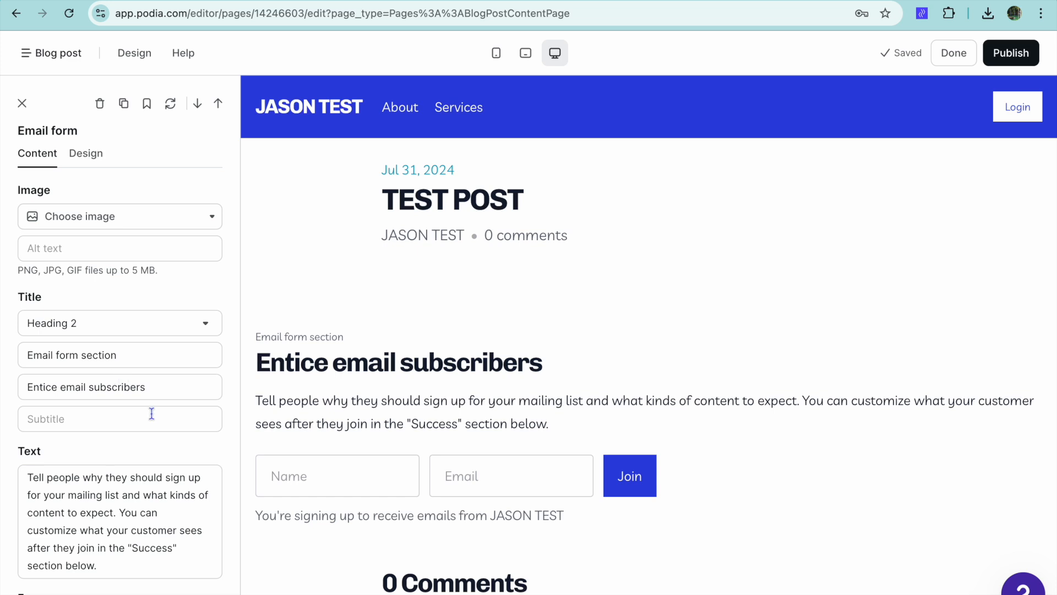
pyautogui.scroll(-5, 152, 413)
pyautogui.scroll(5, 151, 418)
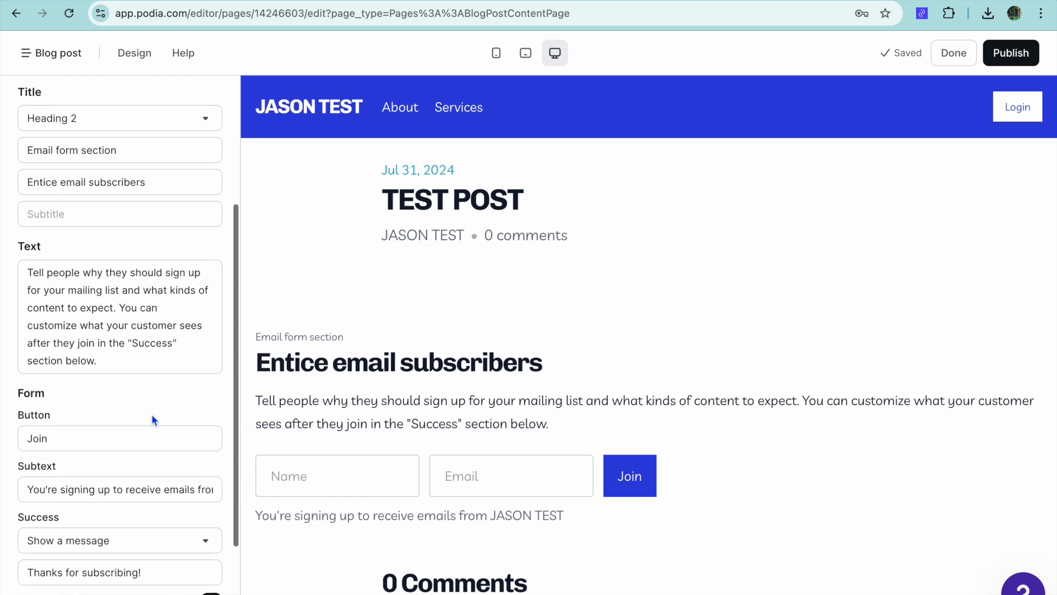
# - Examine the Email form section's title, text, button, success message and tag settings, and close the section
pyautogui.scroll(-5, 152, 416)
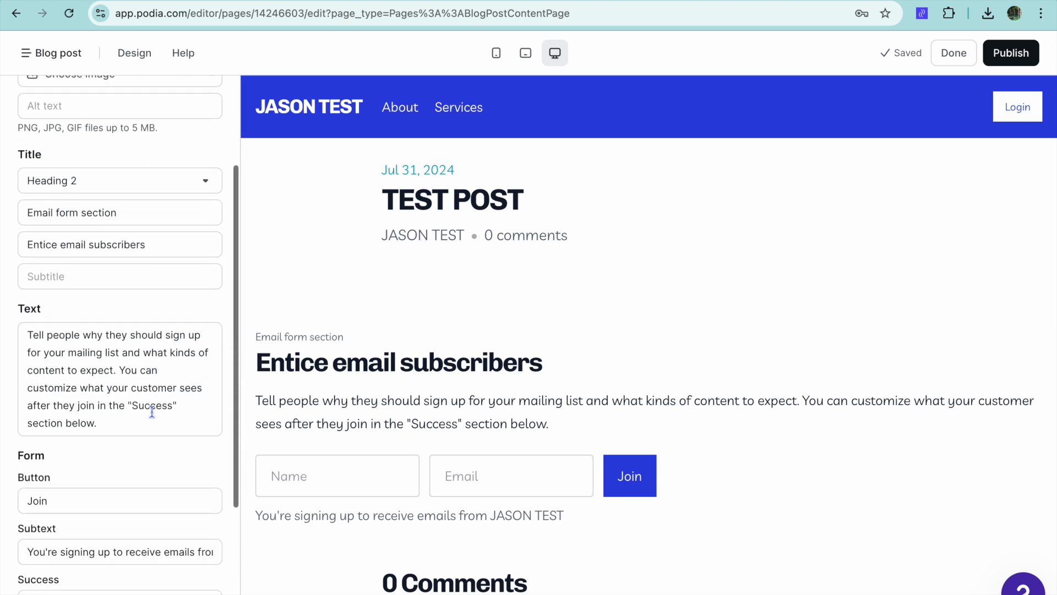
pyautogui.scroll(-2, 124, 274)
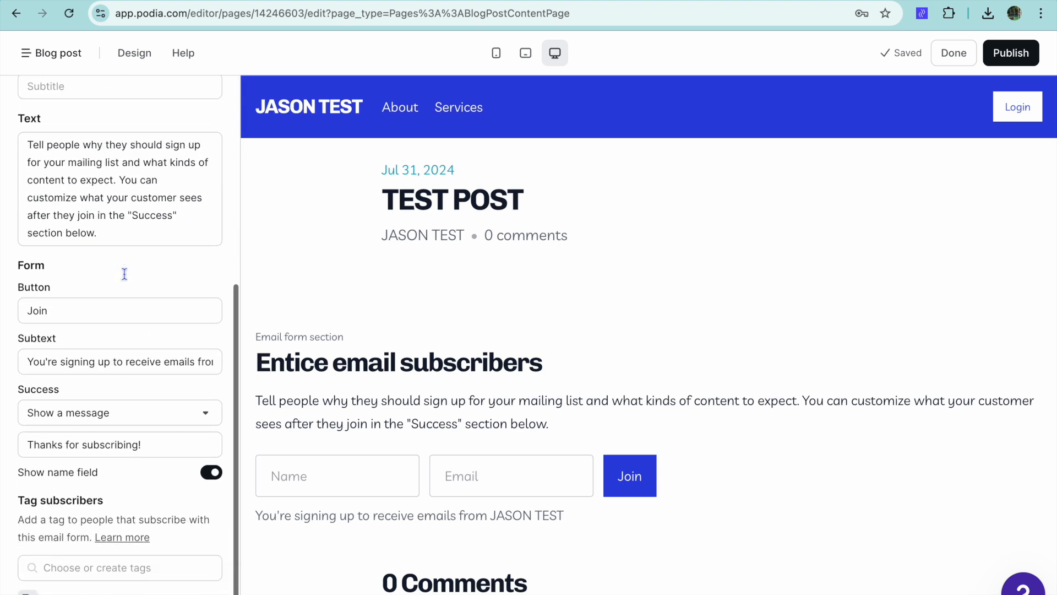
pyautogui.moveTo(465, 351)
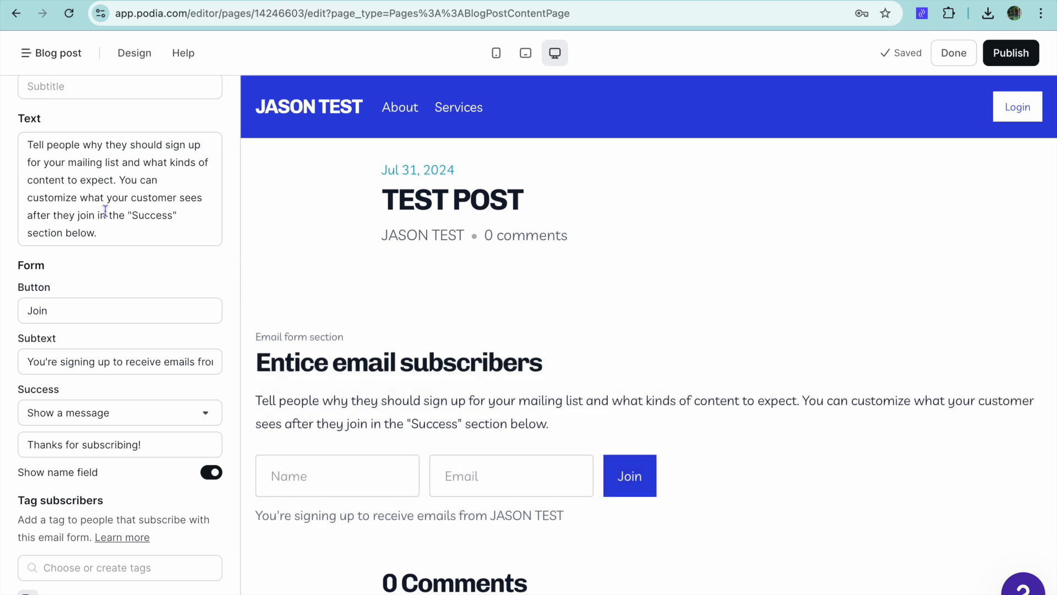
pyautogui.scroll(6, 106, 208)
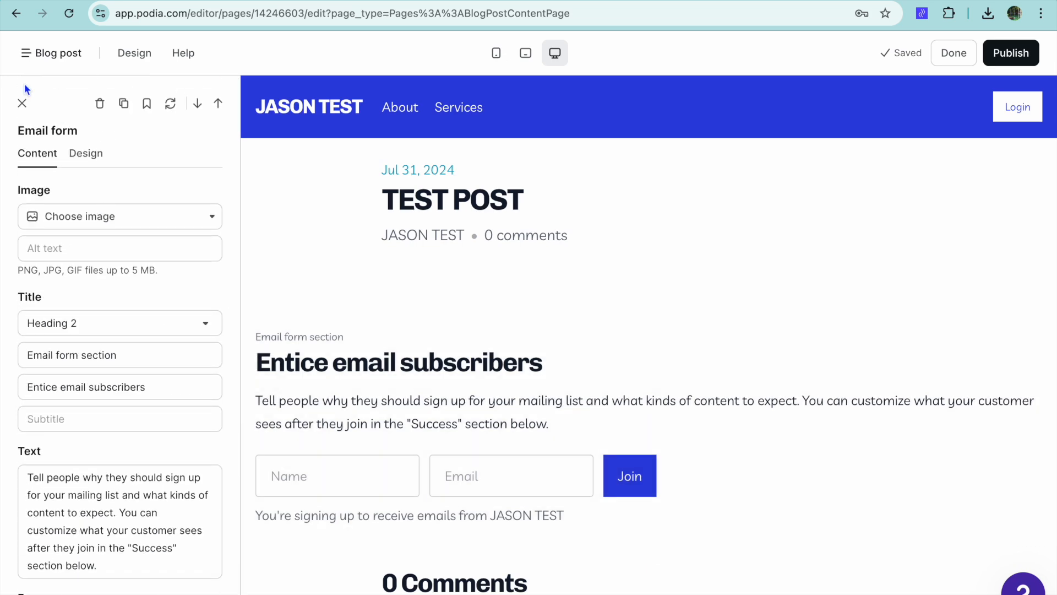
pyautogui.click(22, 104)
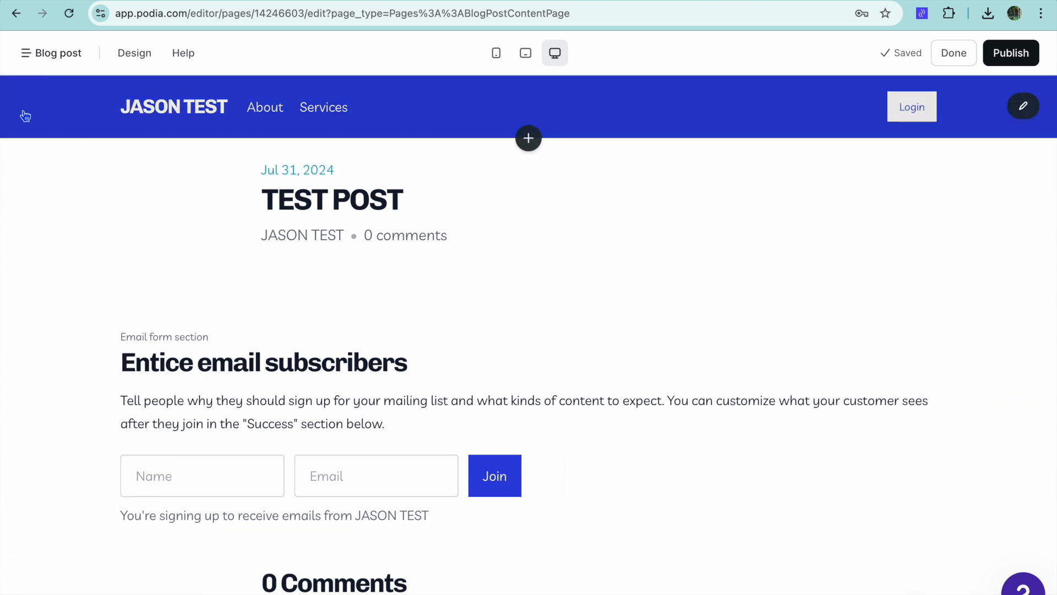
# - Add a new page to the site
pyautogui.click(64, 58)
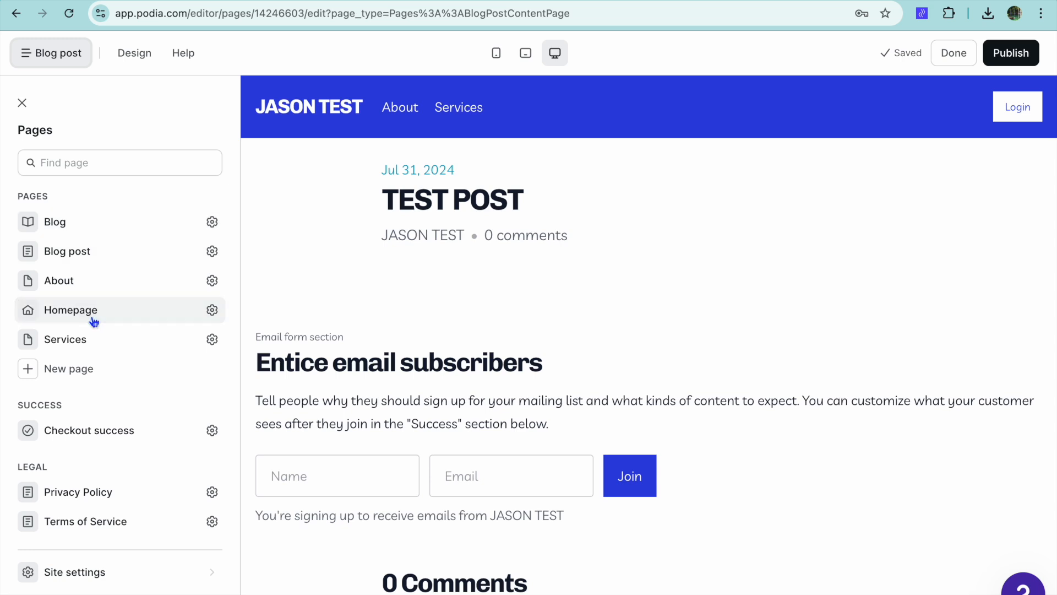
pyautogui.click(82, 379)
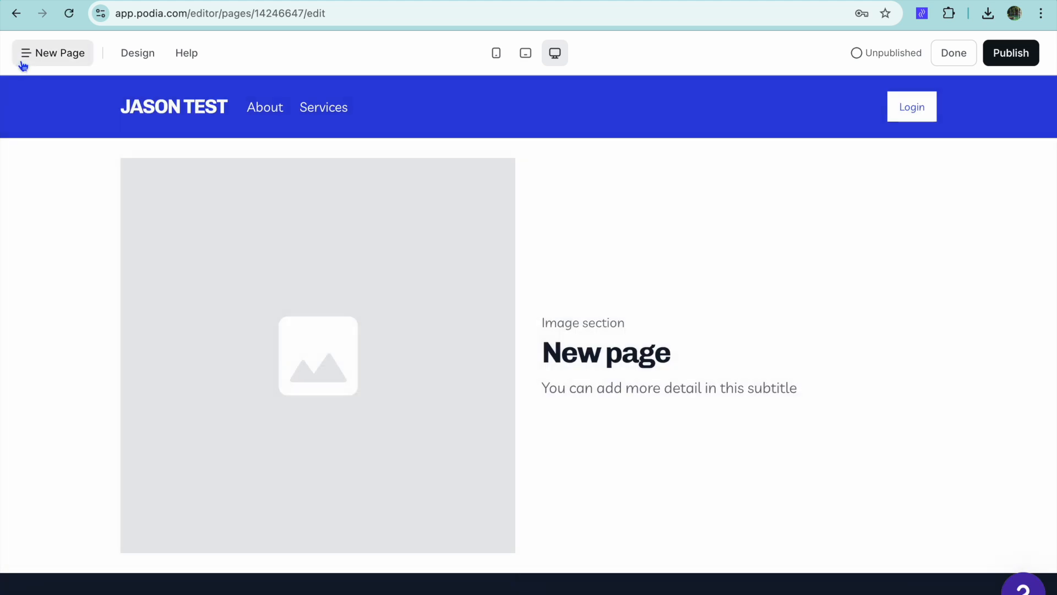
# - Examine the Services page's settings, including its delete option, and leave the site editor for the dashboard
pyautogui.click(23, 54)
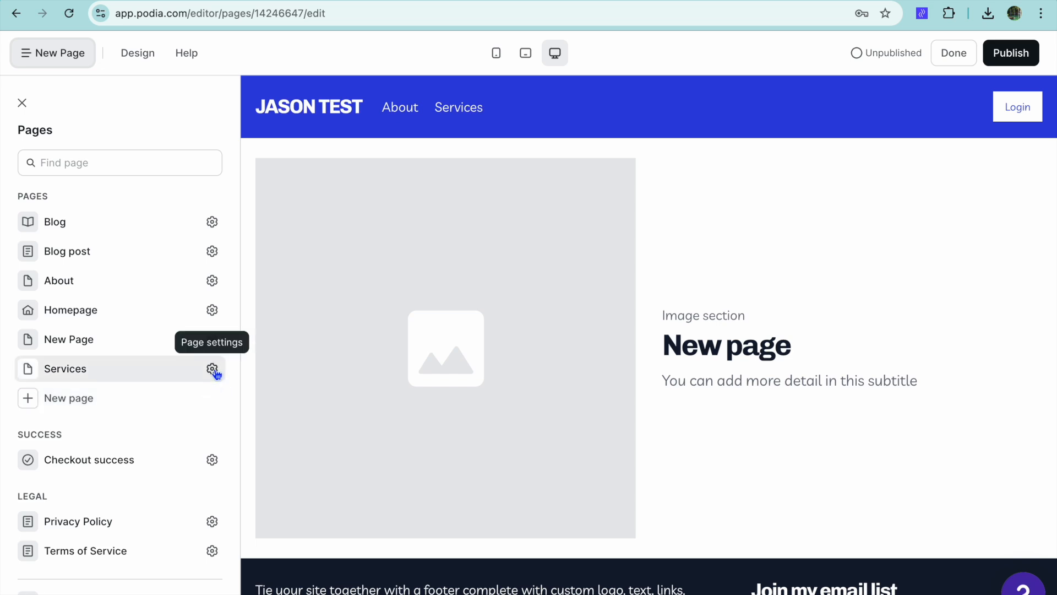
pyautogui.click(215, 371)
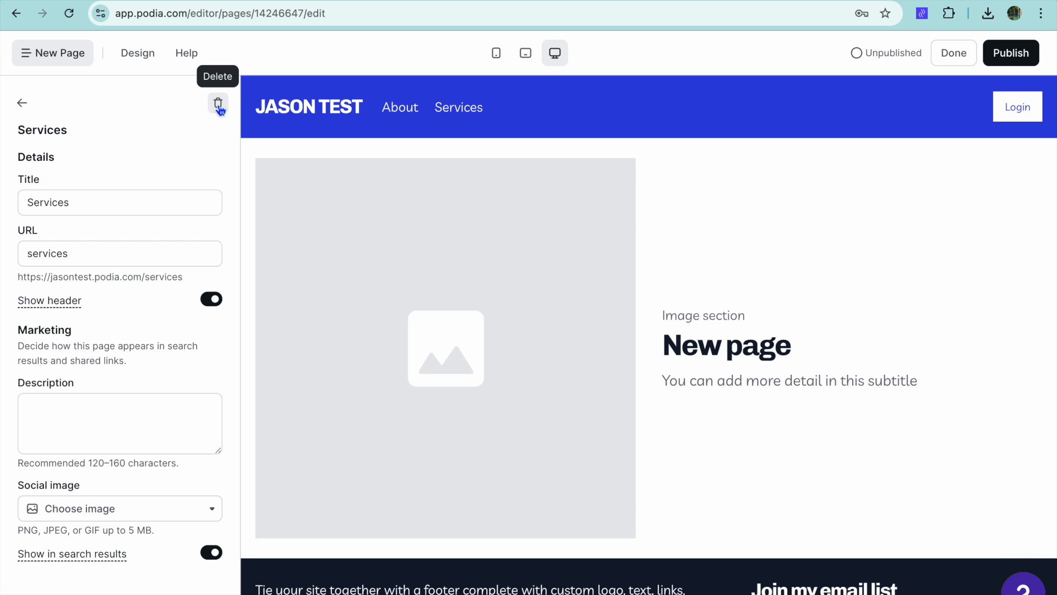
pyautogui.click(22, 103)
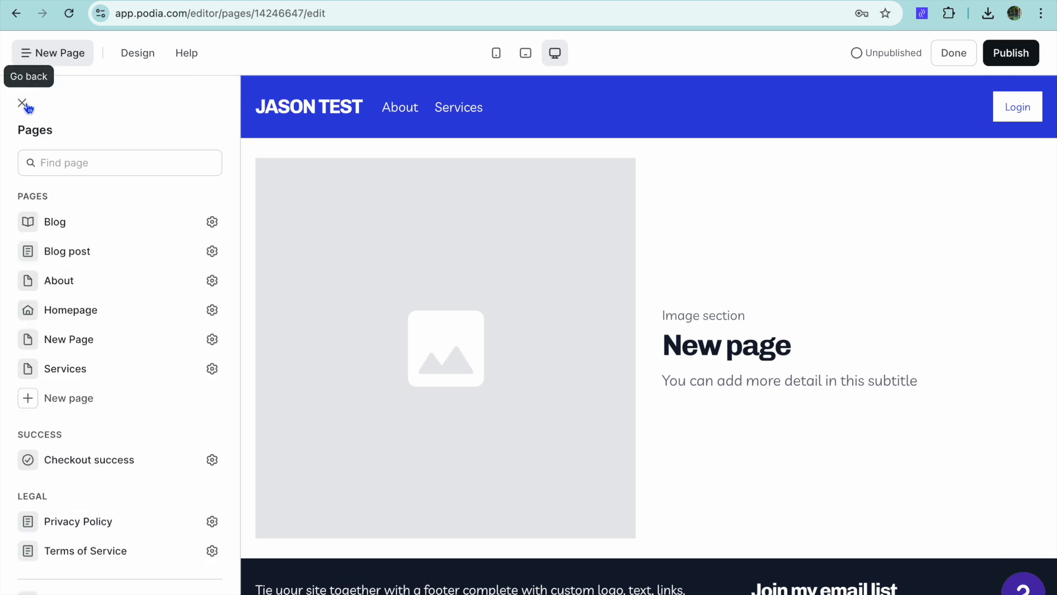
pyautogui.scroll(-1, 118, 253)
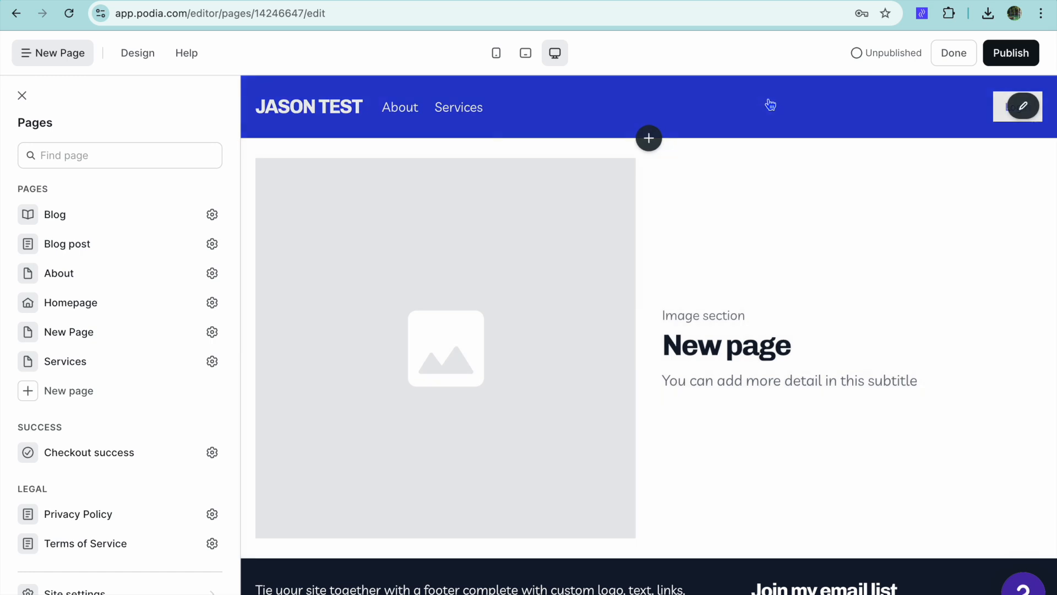
pyautogui.click(961, 65)
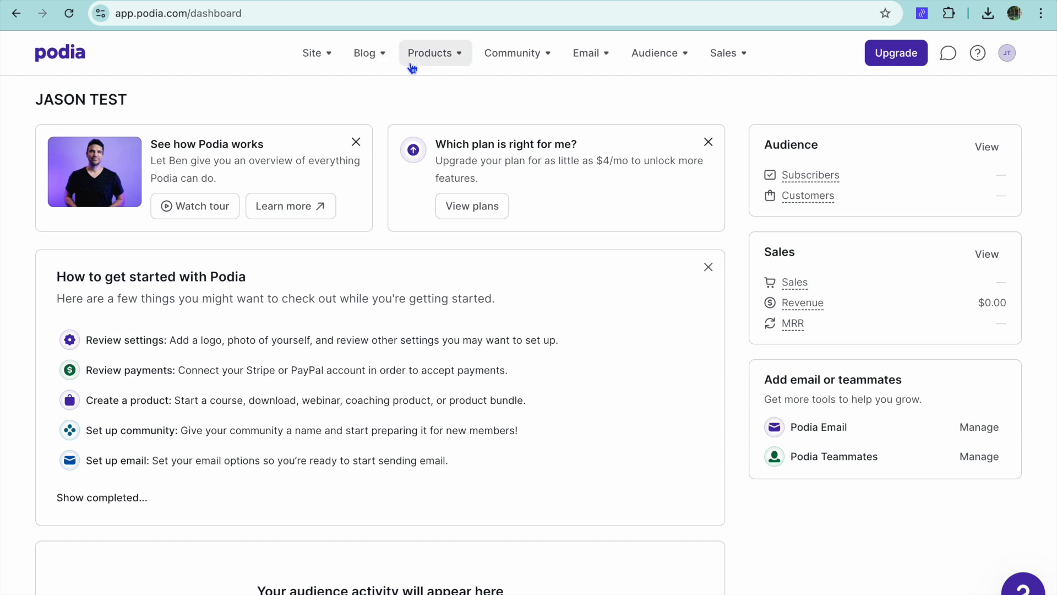
# - Create a new product of the Digital download type named TEST
pyautogui.click(438, 61)
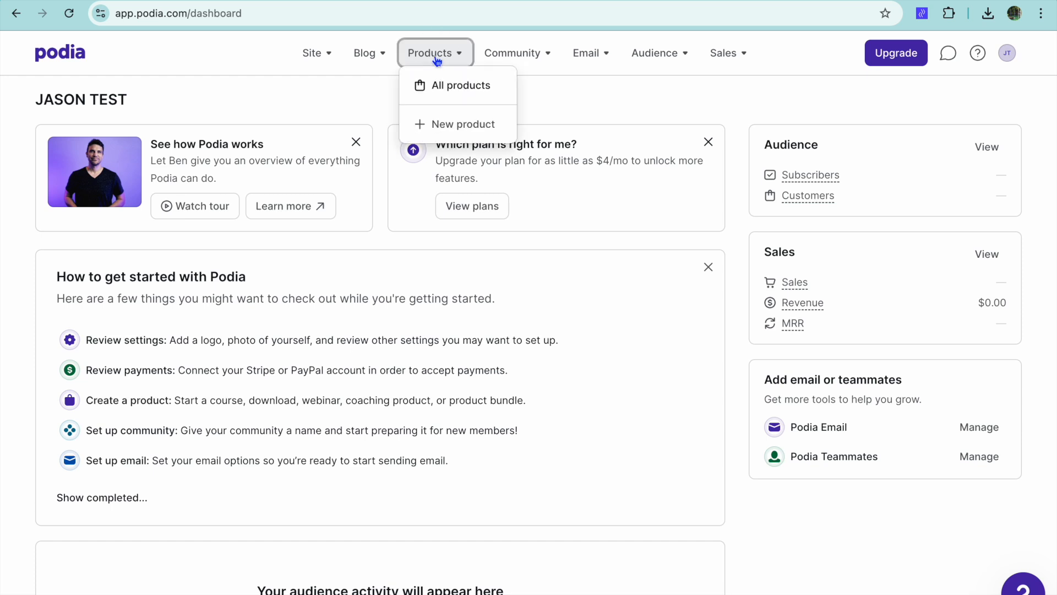
pyautogui.click(457, 125)
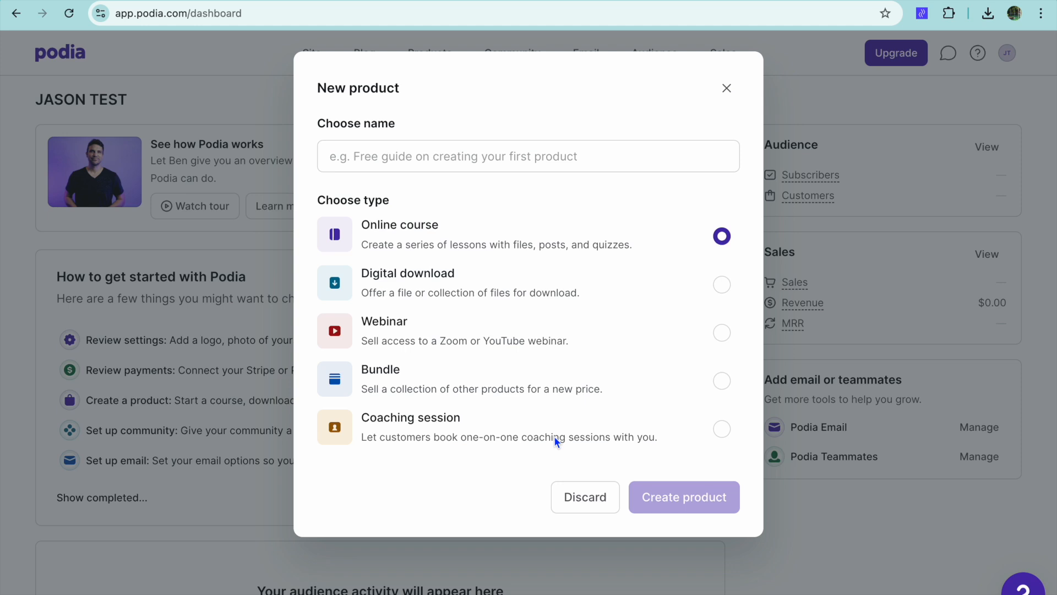
pyautogui.click(721, 285)
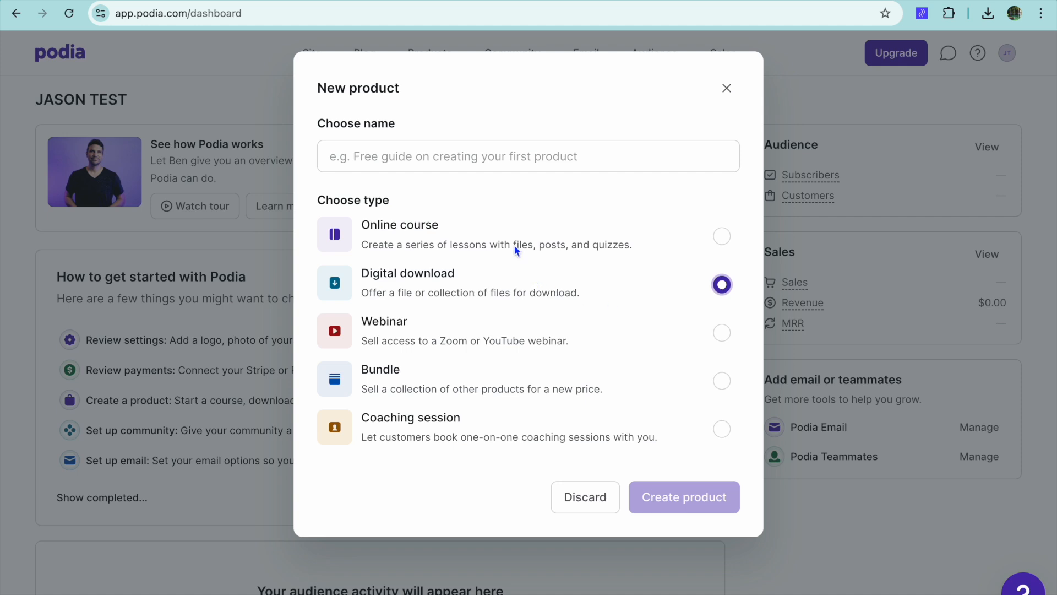
pyautogui.click(455, 161)
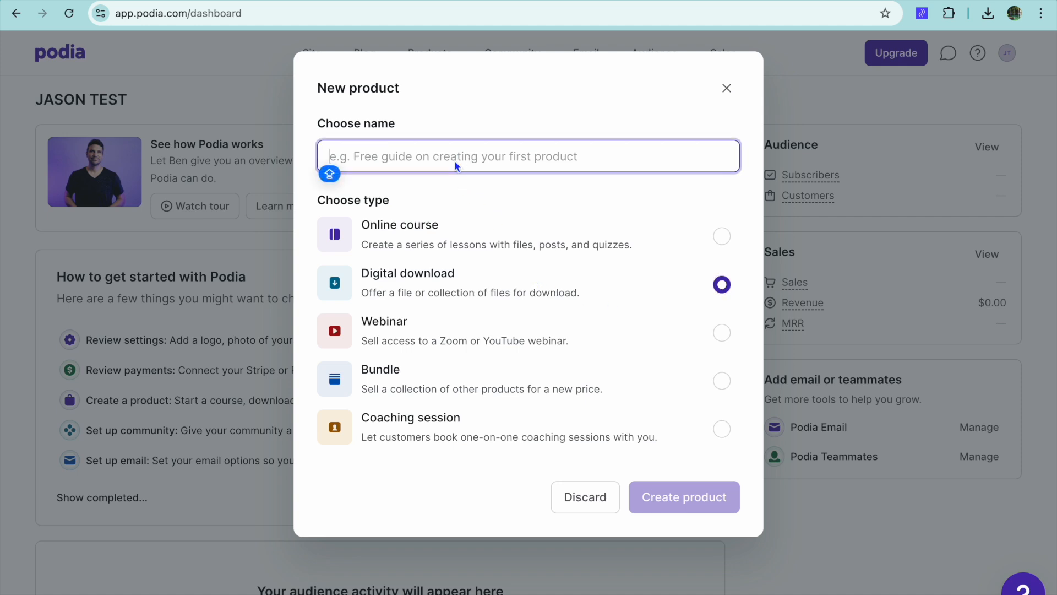
pyautogui.write('TEST')
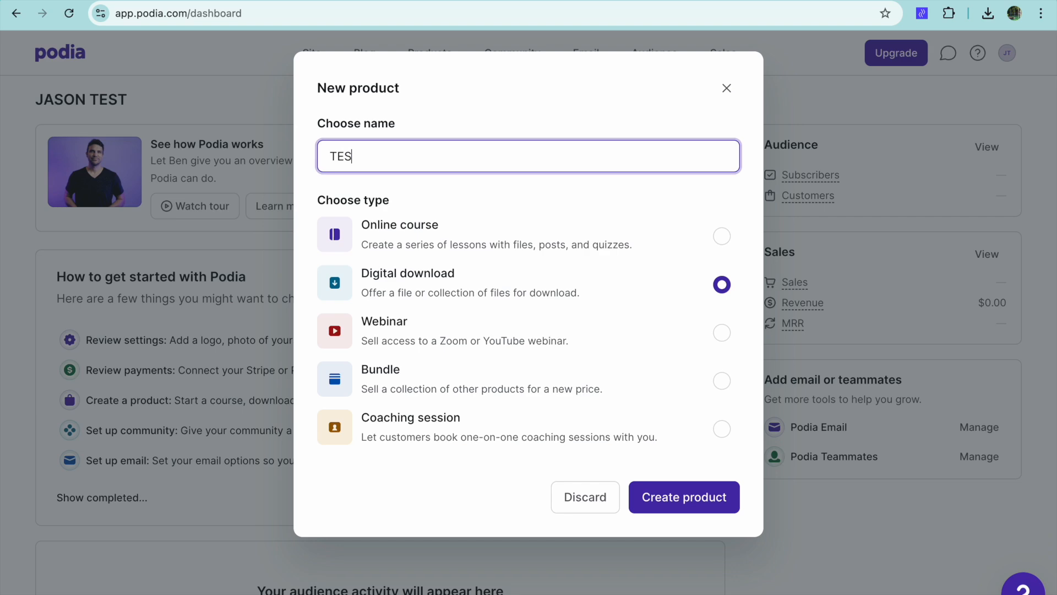
pyautogui.click(683, 498)
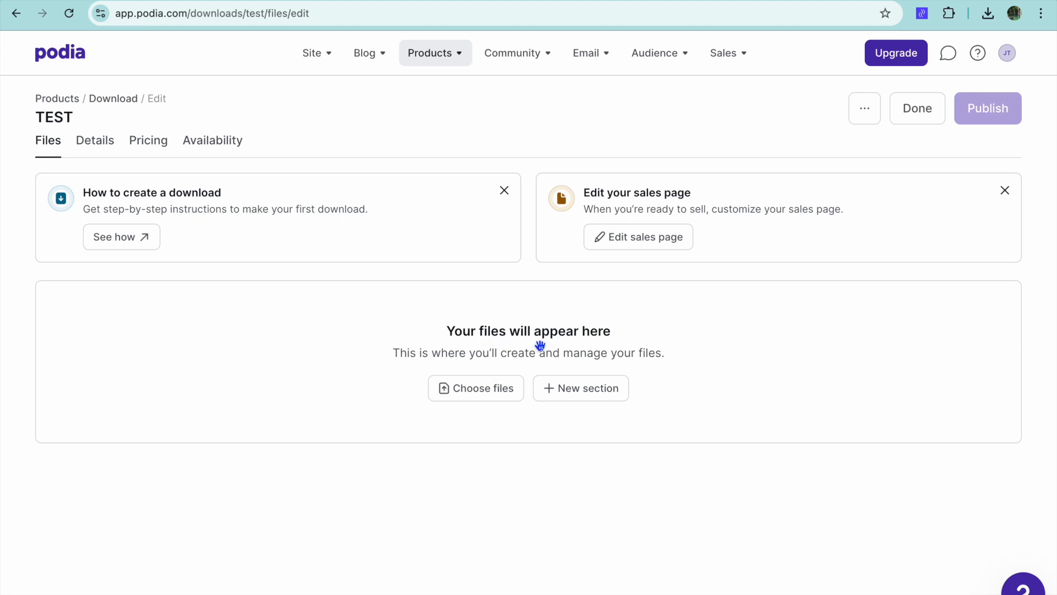
# - Upload "Untitled design (2).pdf" from Downloads as the product's downloadable file
pyautogui.click(474, 391)
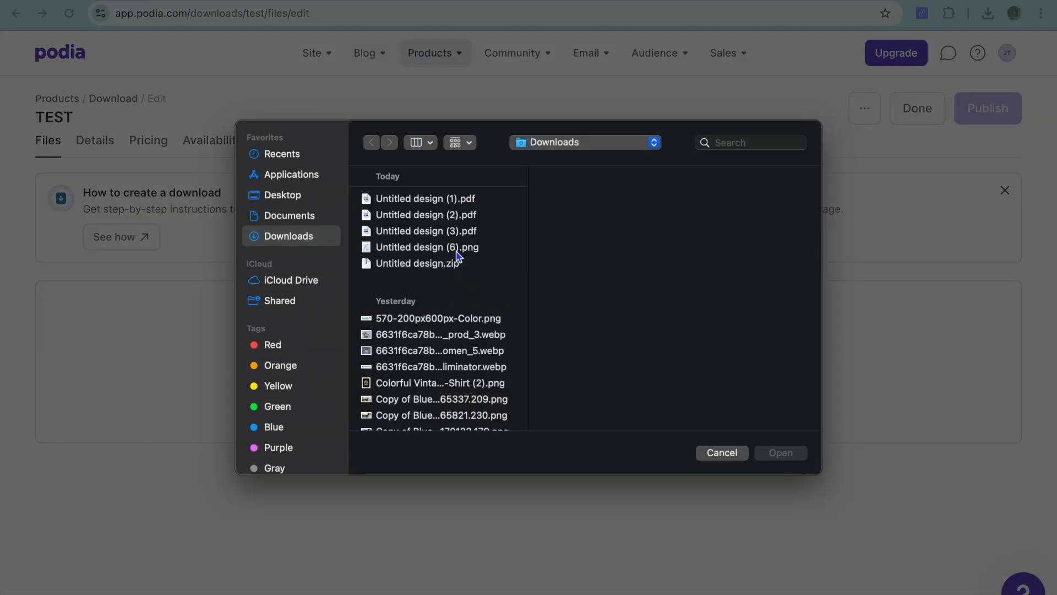
pyautogui.click(448, 218)
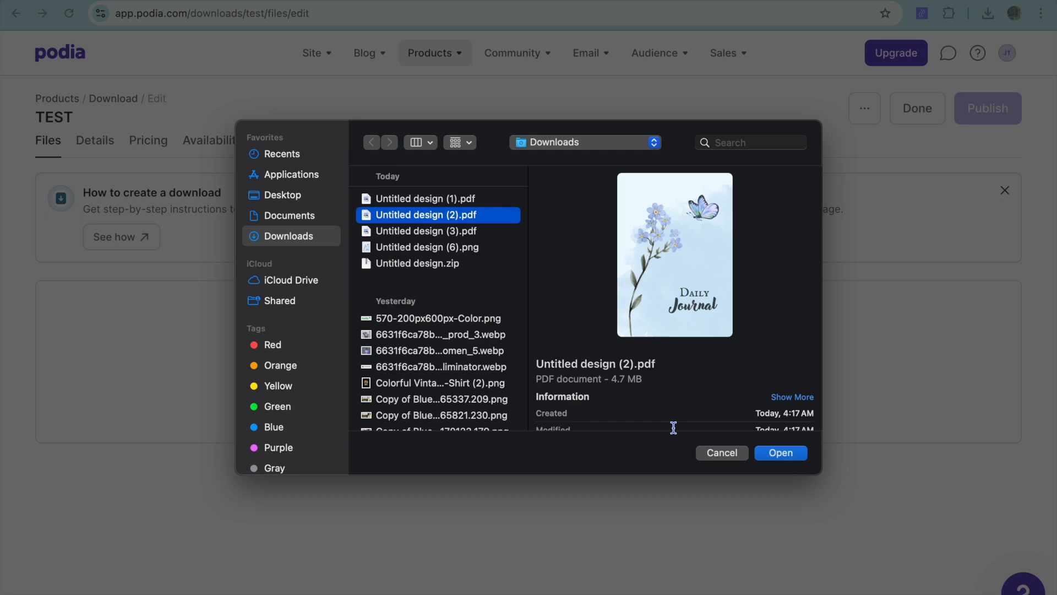
pyautogui.click(787, 456)
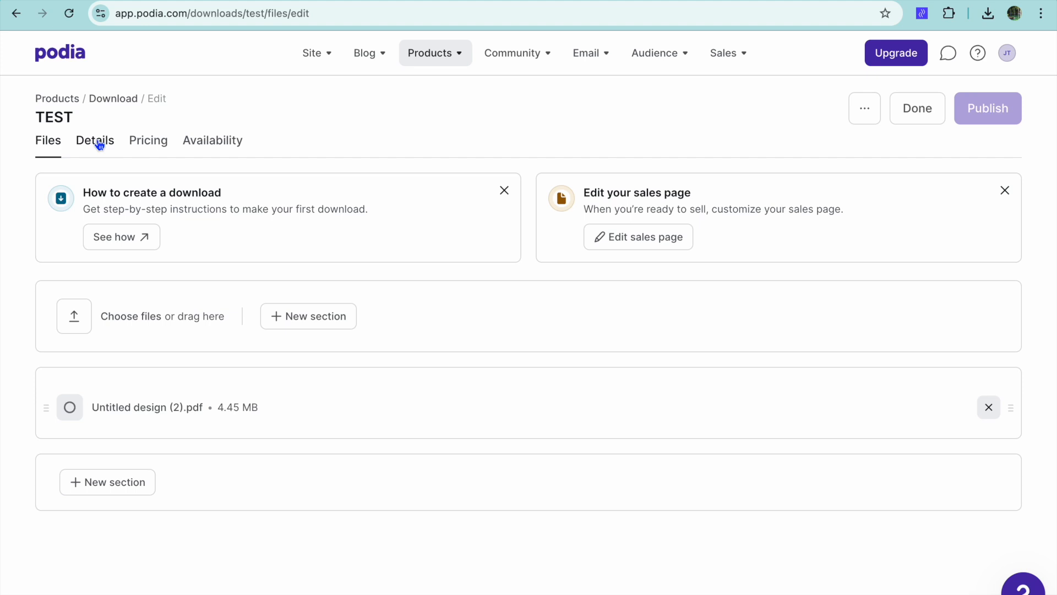
# - Upload "Colorful Vintage Retro Sunset T-Shirt (2).png" from Downloads as the image in the product's details
pyautogui.click(99, 144)
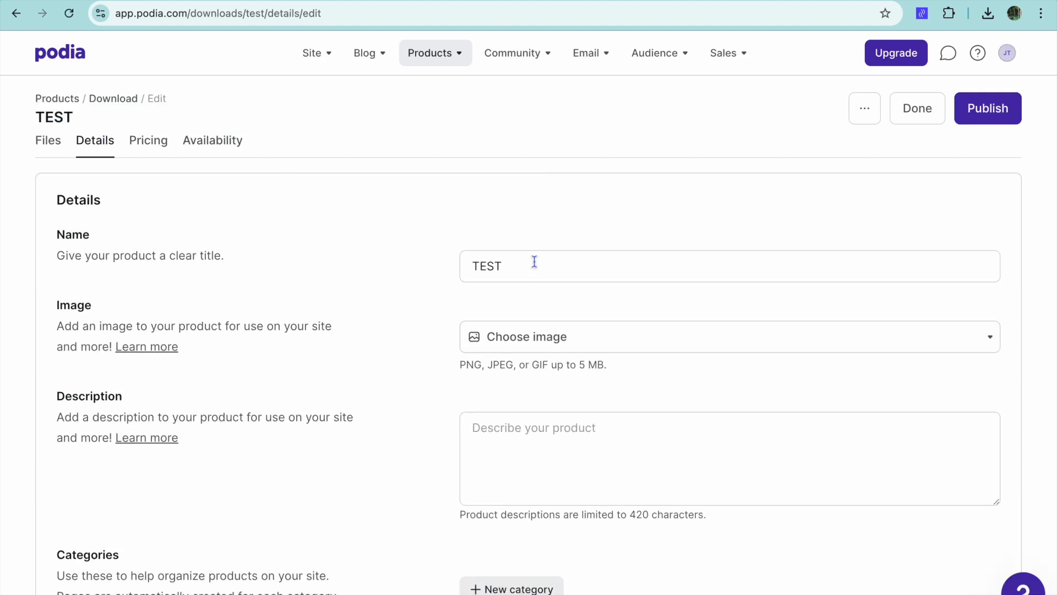
pyautogui.scroll(-3, 534, 262)
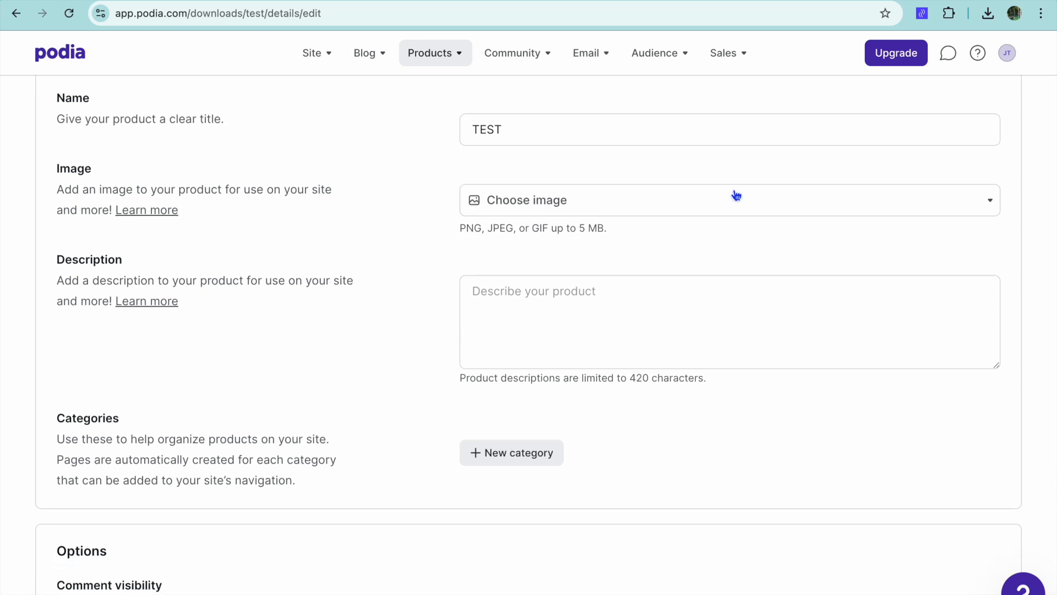
pyautogui.click(844, 204)
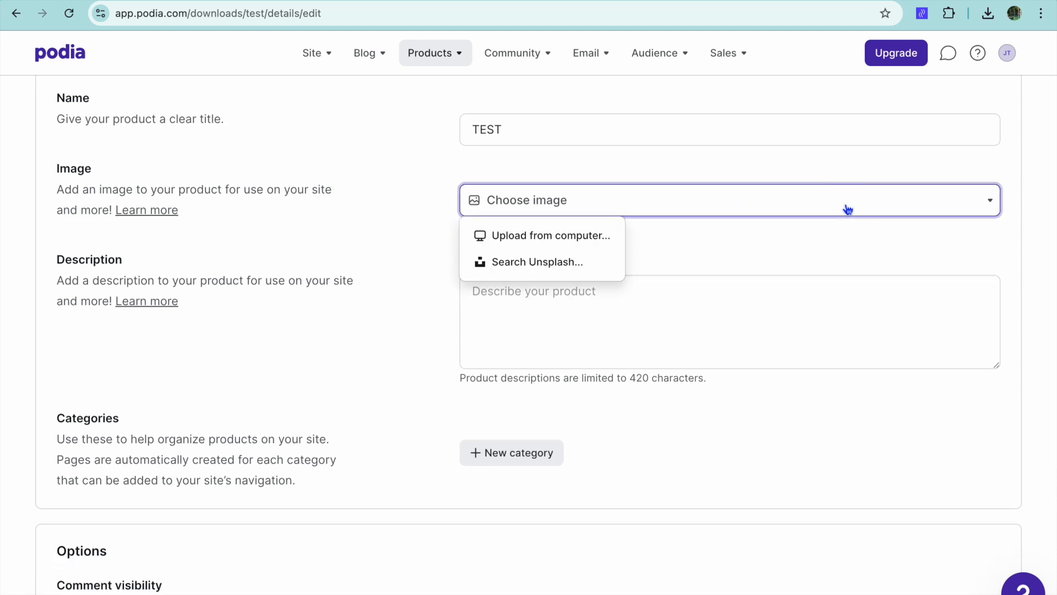
pyautogui.click(571, 242)
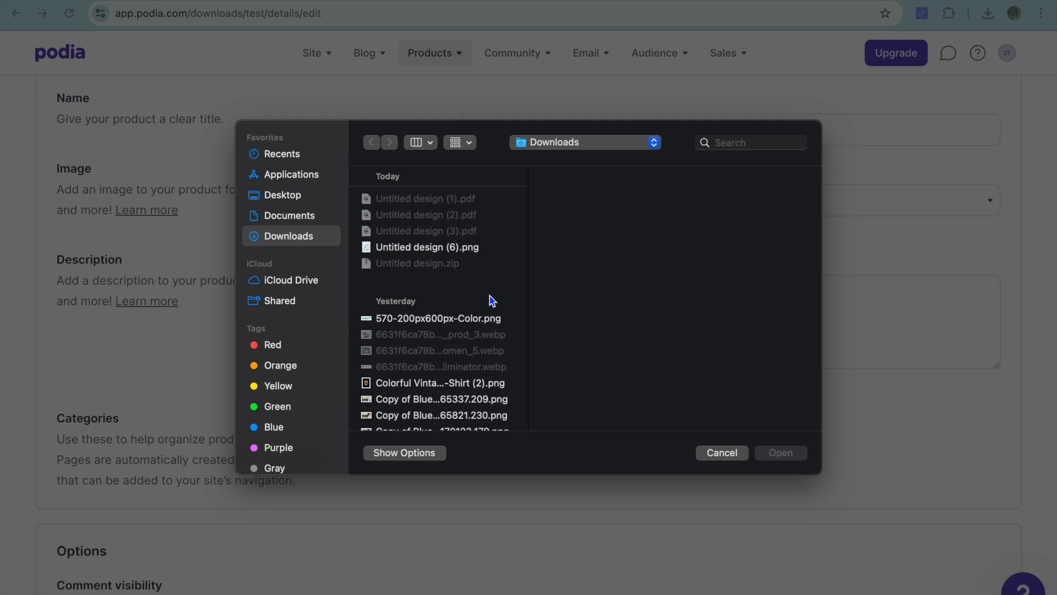
pyautogui.click(456, 253)
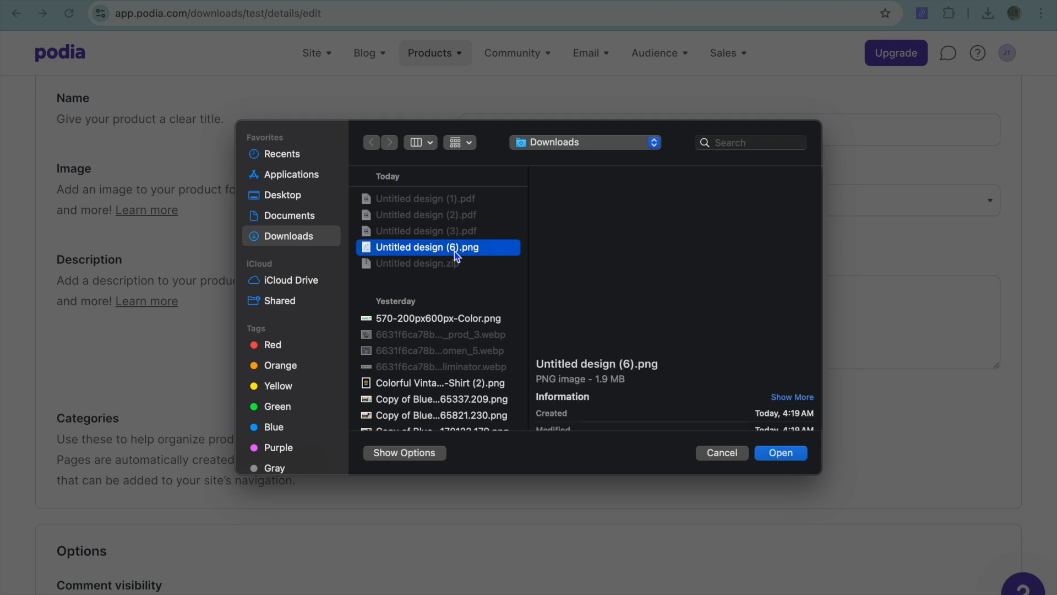
pyautogui.click(497, 386)
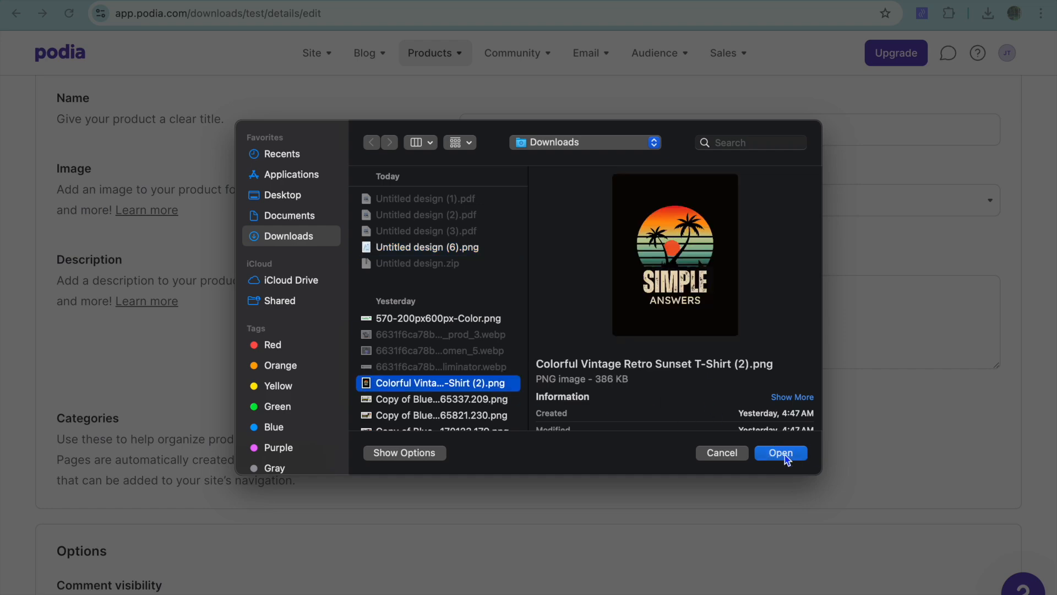
pyautogui.click(785, 454)
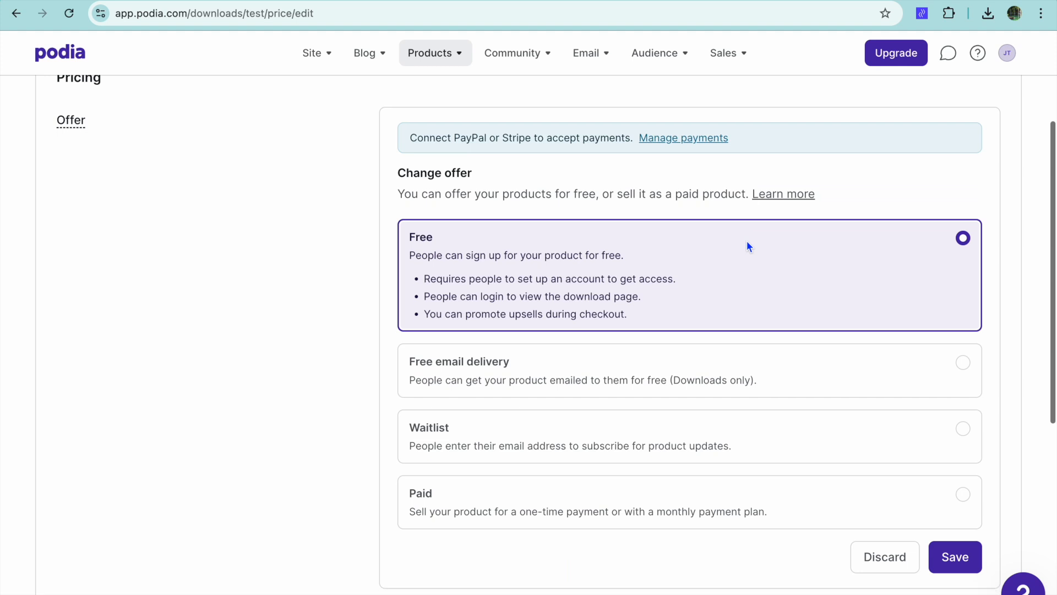
# - Review the Free, Free email delivery, Waitlist and Paid offer choices in the product's pricing, and discard the offer edit
pyautogui.scroll(-1, 749, 246)
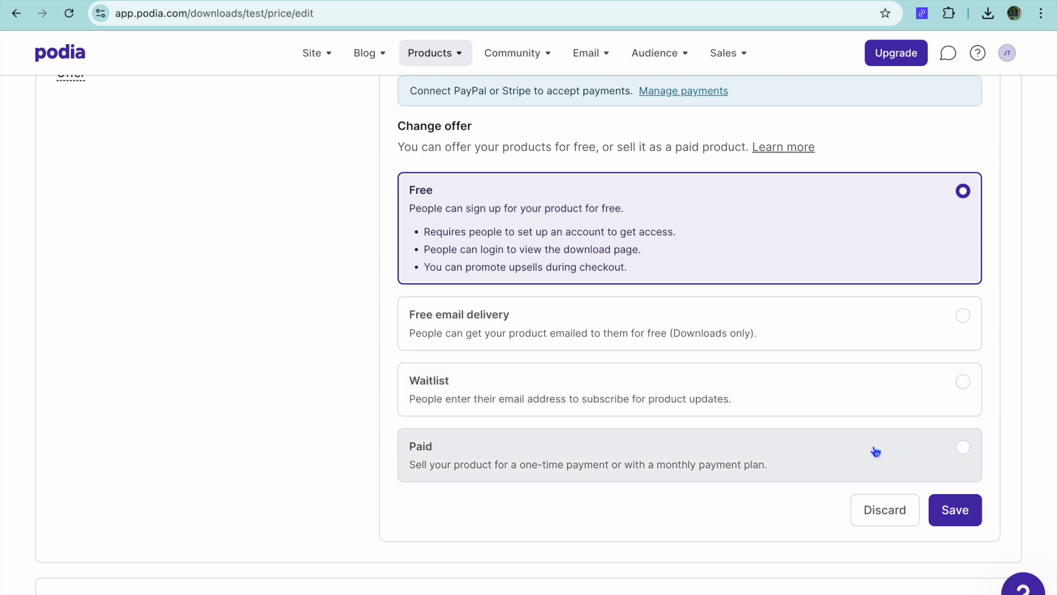
pyautogui.scroll(1, 876, 452)
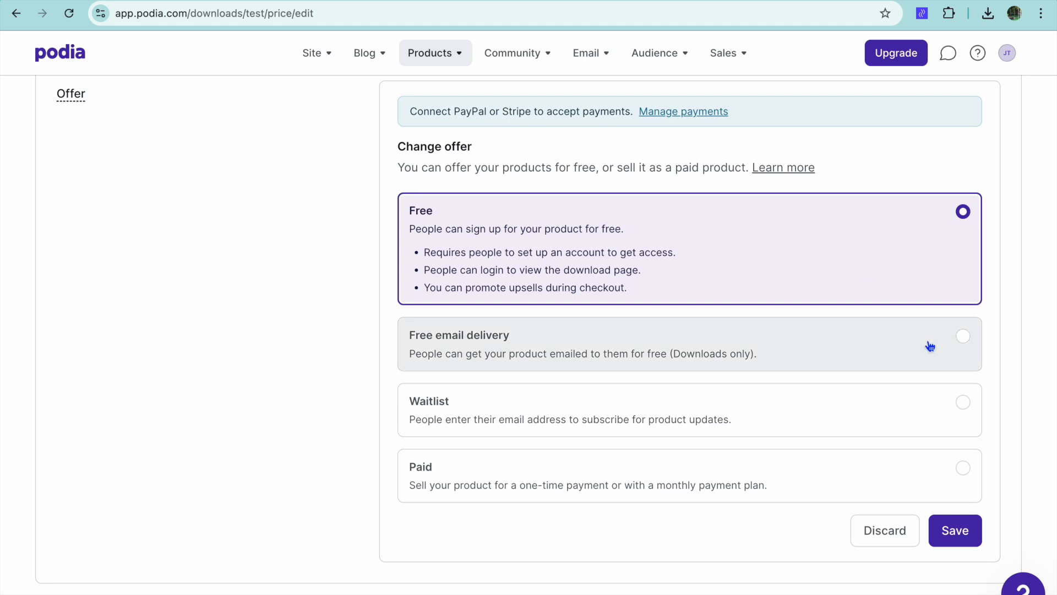
pyautogui.click(893, 538)
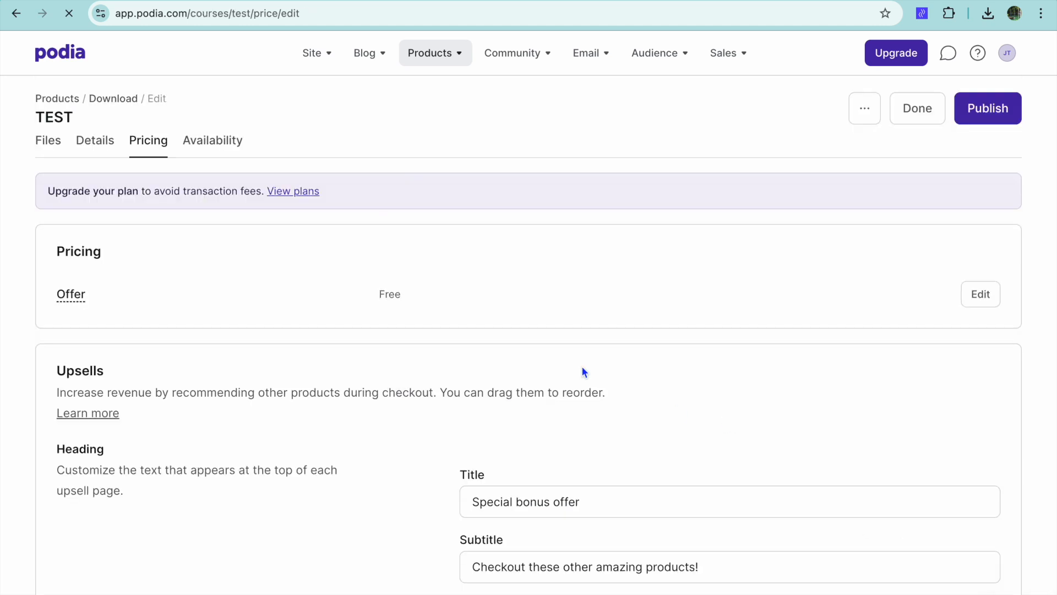
# - Review the TEST product's availability and limit settings, and check the available Community options
pyautogui.click(205, 140)
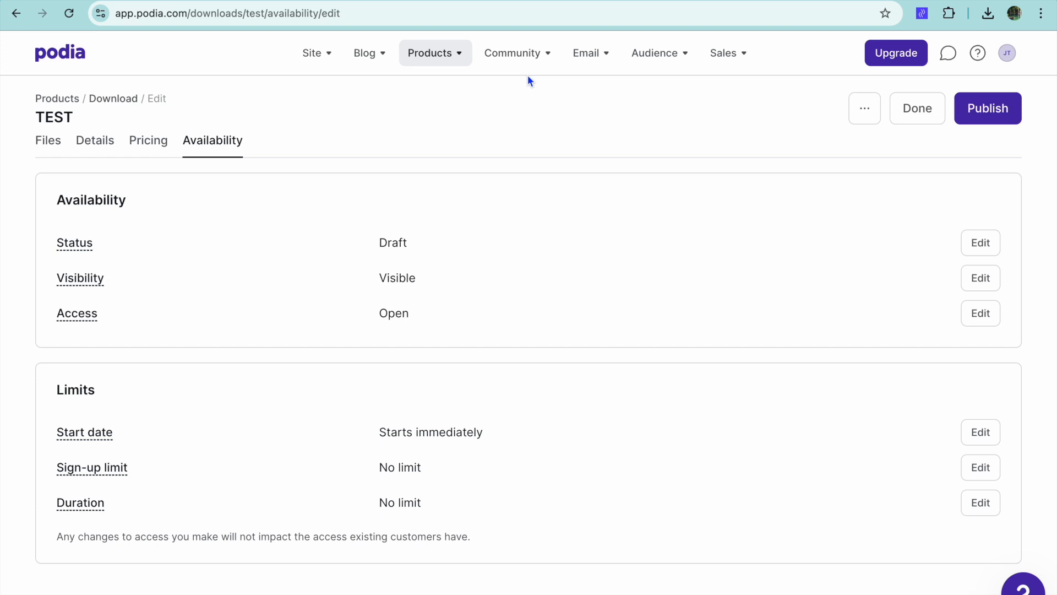
pyautogui.click(532, 54)
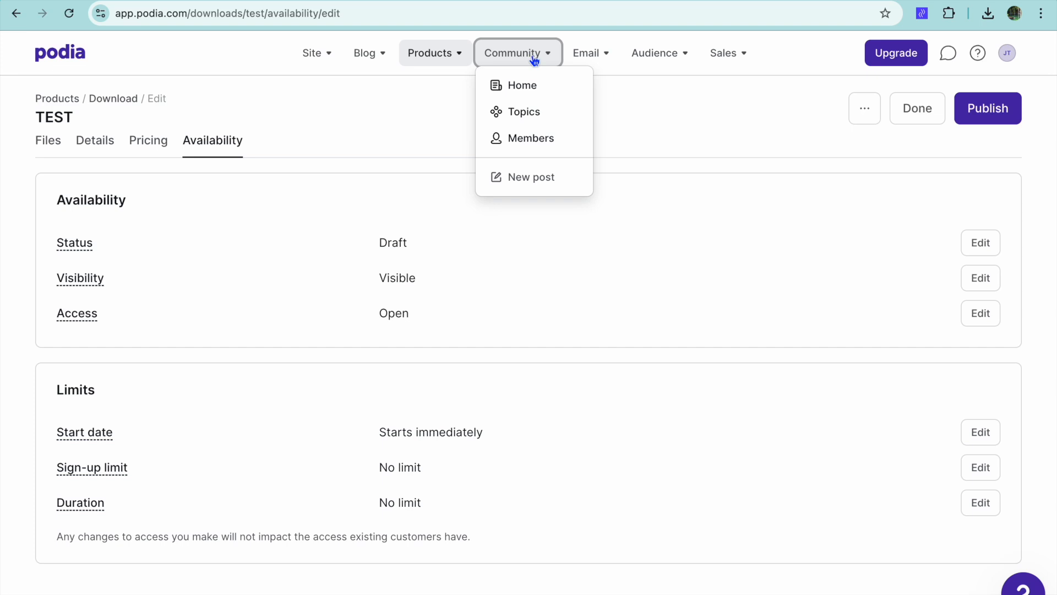
pyautogui.click(439, 108)
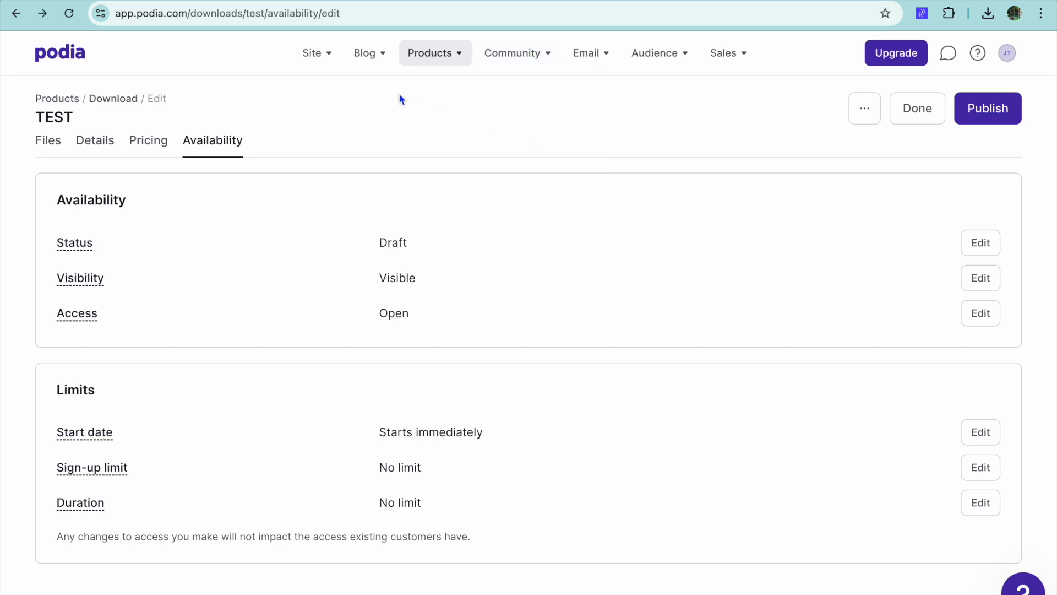
# - Open the site's homepage for editing and publish it
pyautogui.click(329, 55)
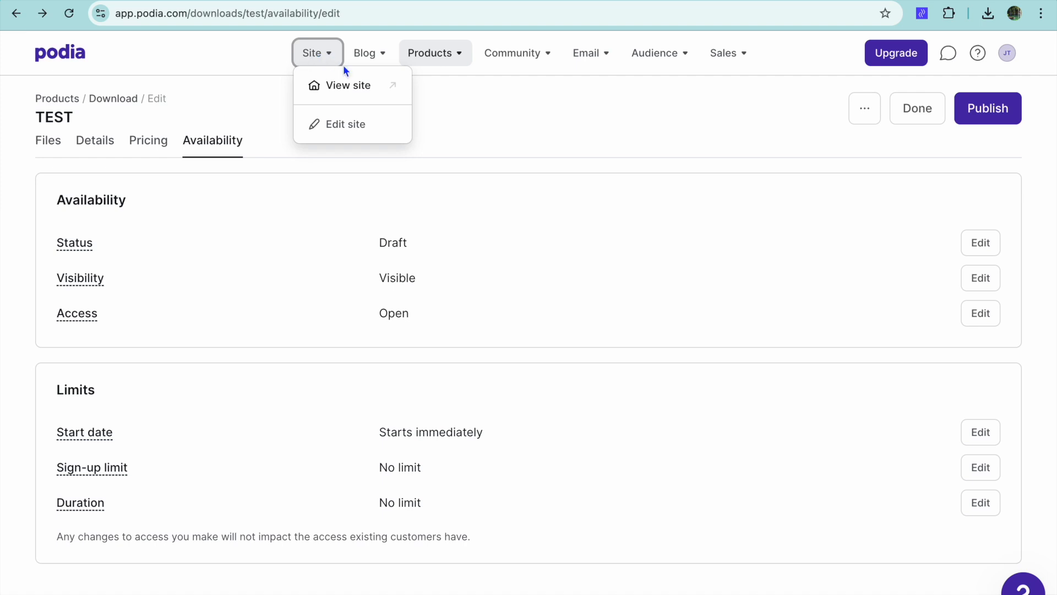
pyautogui.click(351, 124)
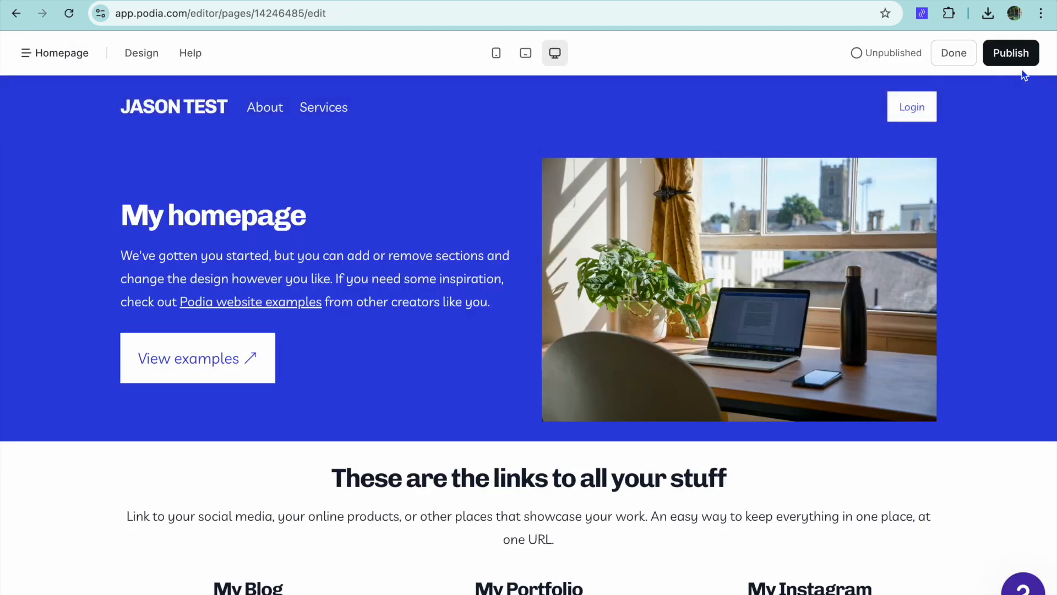
pyautogui.click(1007, 60)
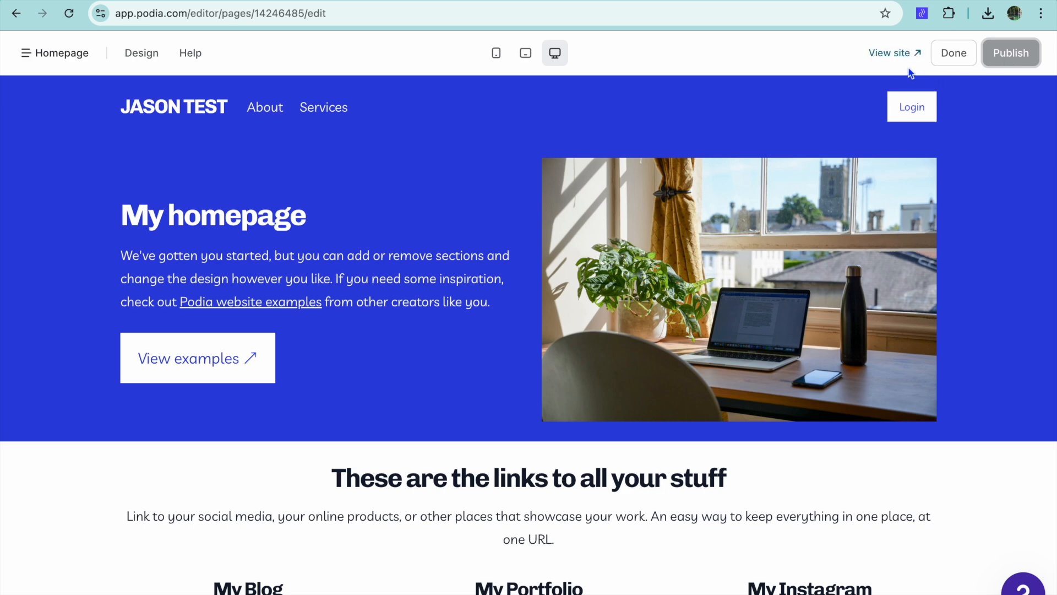
# - View the live site and look through the full content of its homepage and About page
pyautogui.click(897, 55)
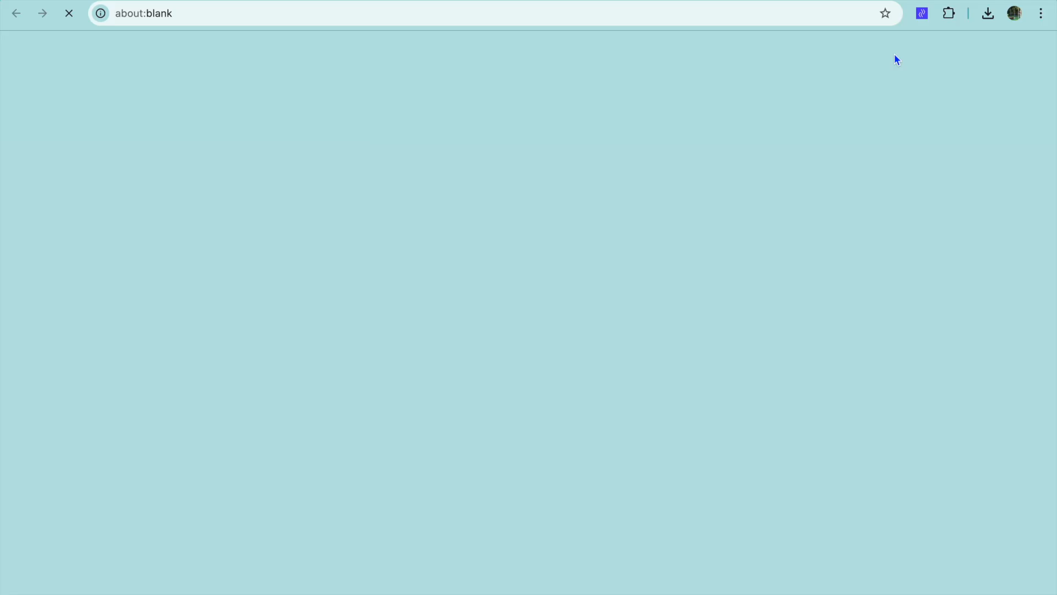
pyautogui.scroll(-15, 607, 109)
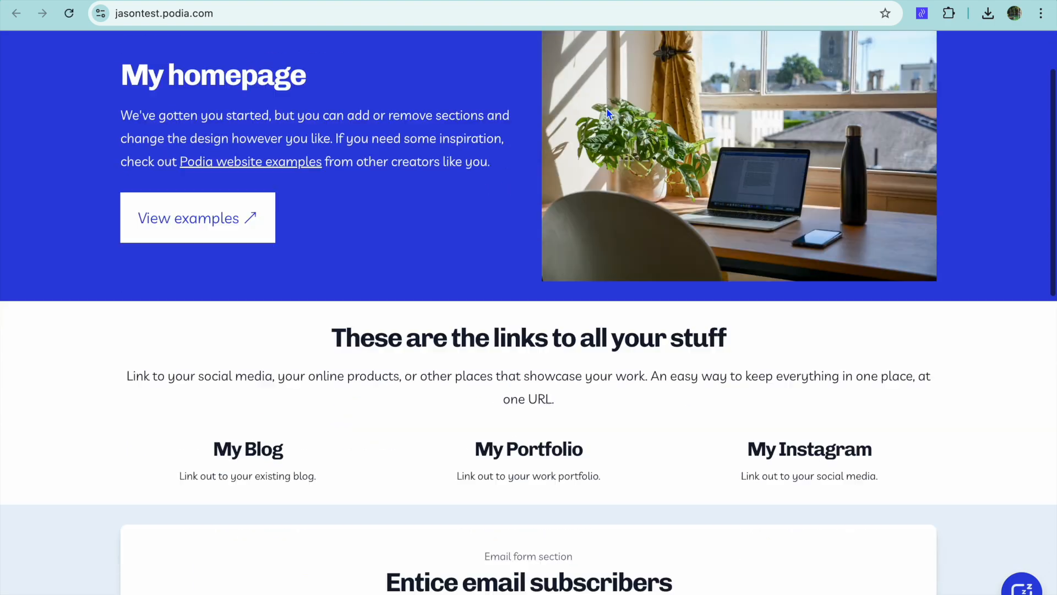
pyautogui.scroll(15, 607, 114)
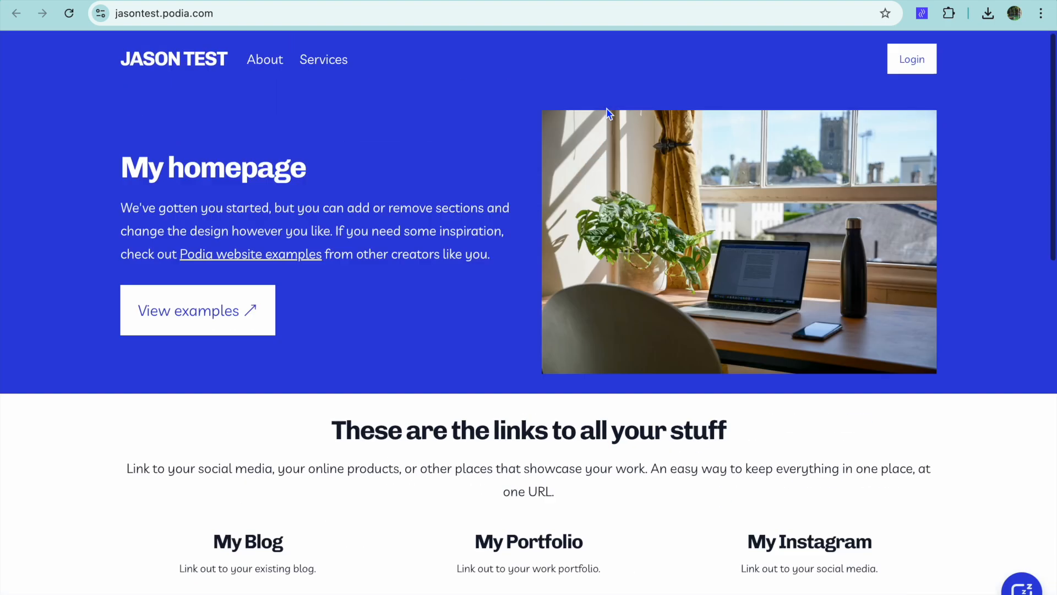
pyautogui.scroll(-12, 374, 182)
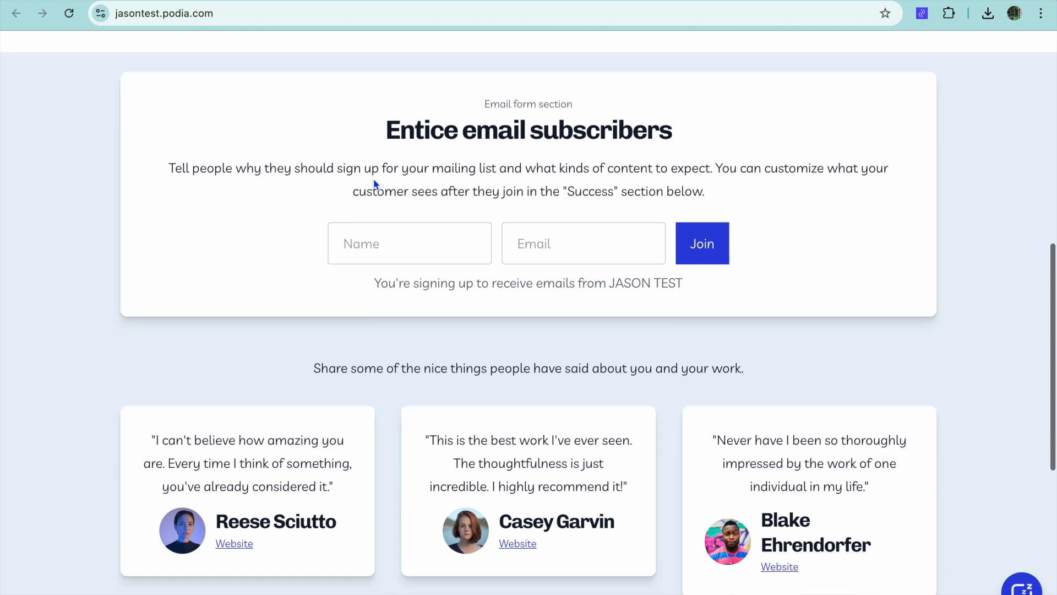
pyautogui.scroll(9, 375, 182)
pyautogui.scroll(3, 376, 185)
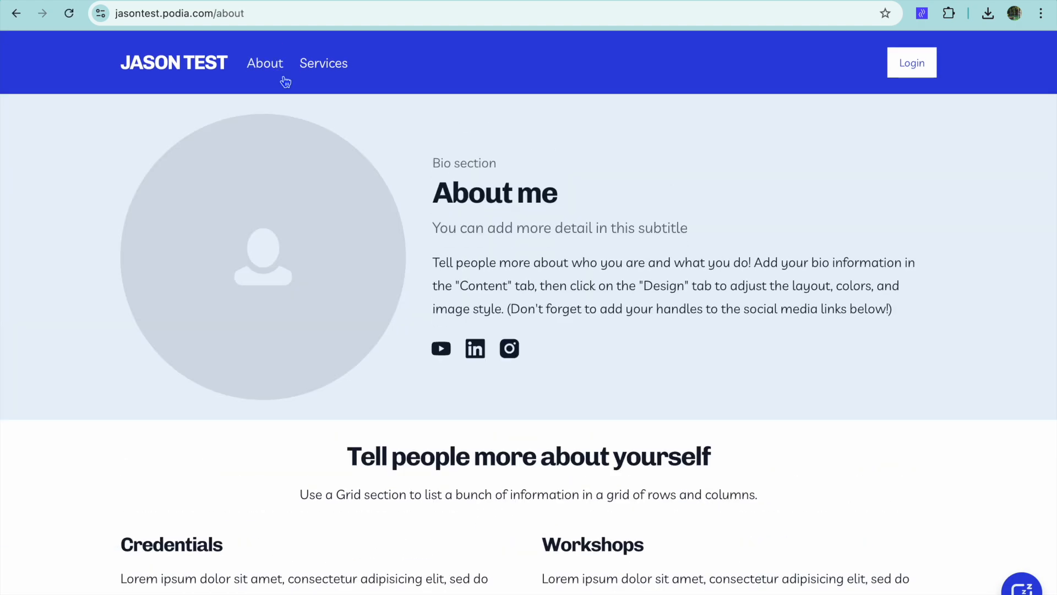
pyautogui.scroll(-7, 368, 243)
pyautogui.scroll(-2, 368, 245)
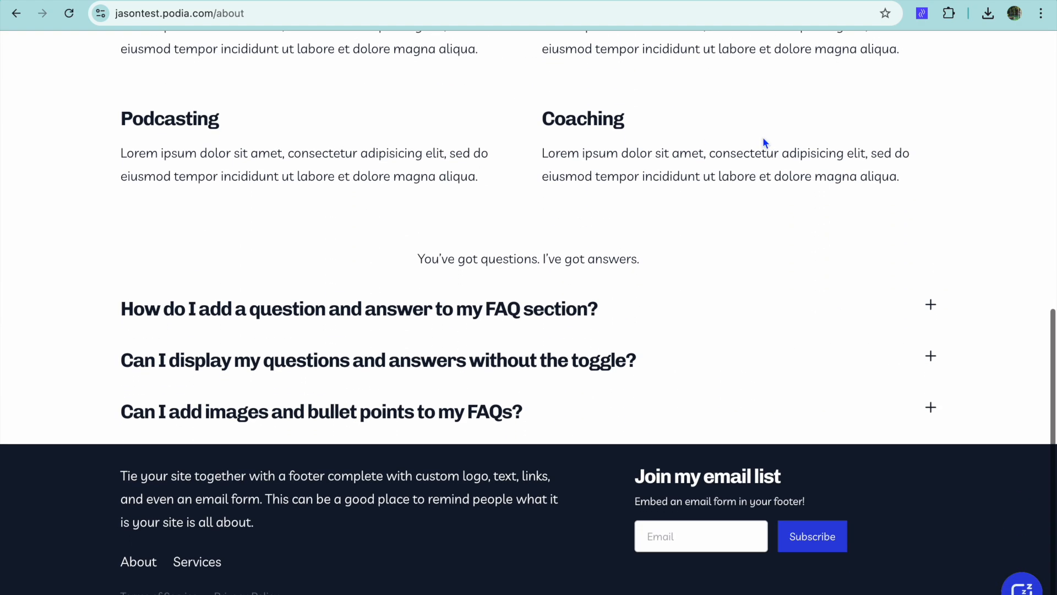